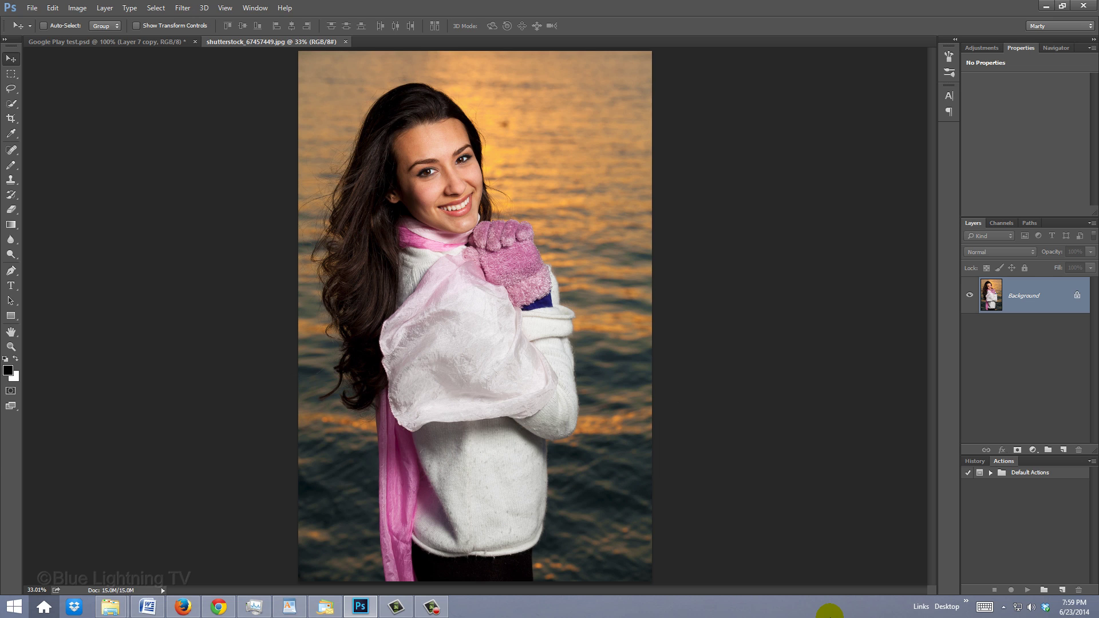
# Create a new 870 by 870 pixel RGB document at 150 pixels/inch with a white background
pyautogui.hotkey('ctrl', 'n')
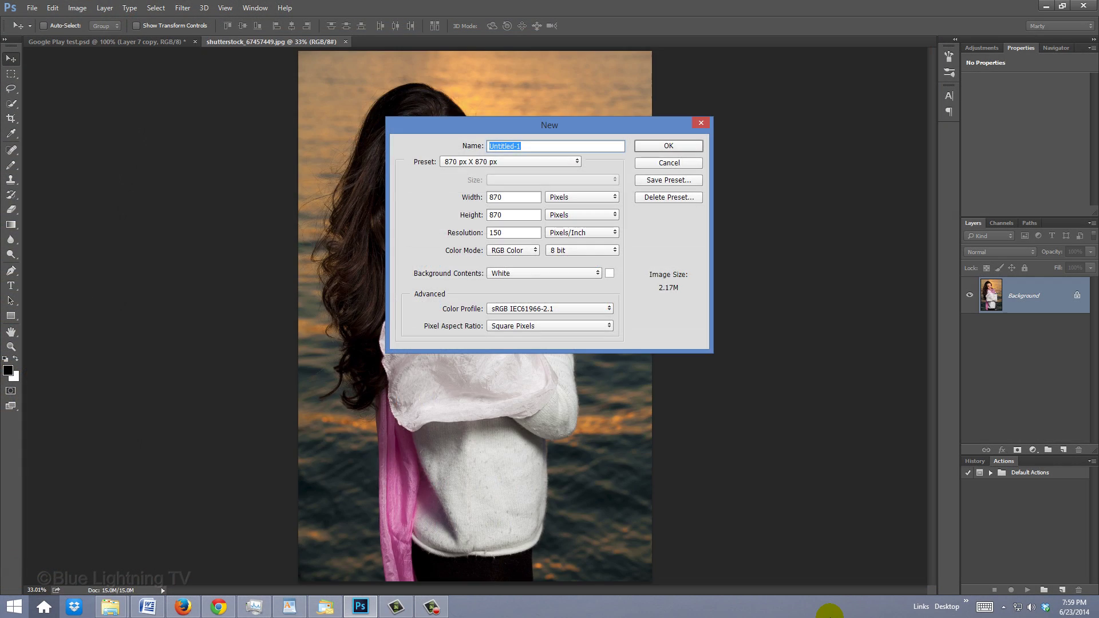
pyautogui.press('Return')
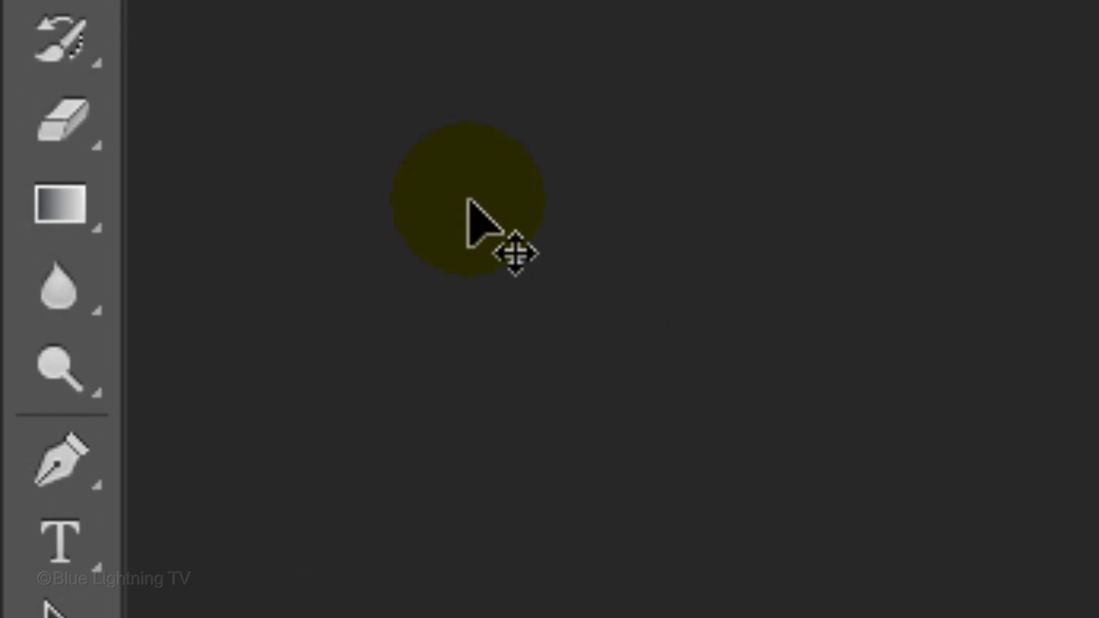
# For the Gradient Tool, set the gradient's starting color stop to #208bc8
pyautogui.click(15, 224)
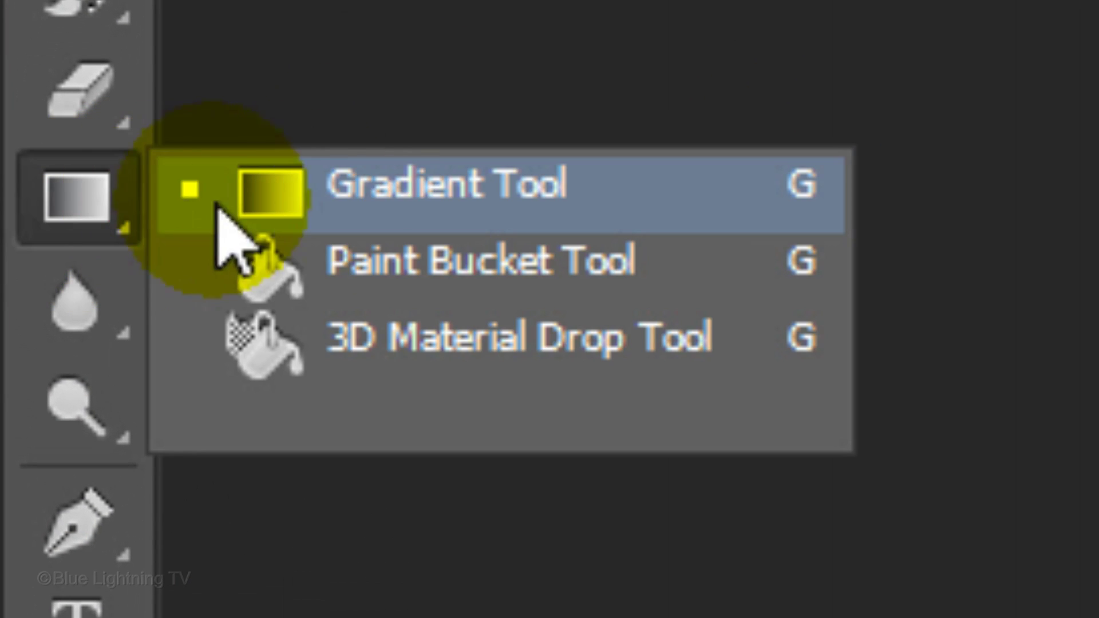
pyautogui.click(343, 213)
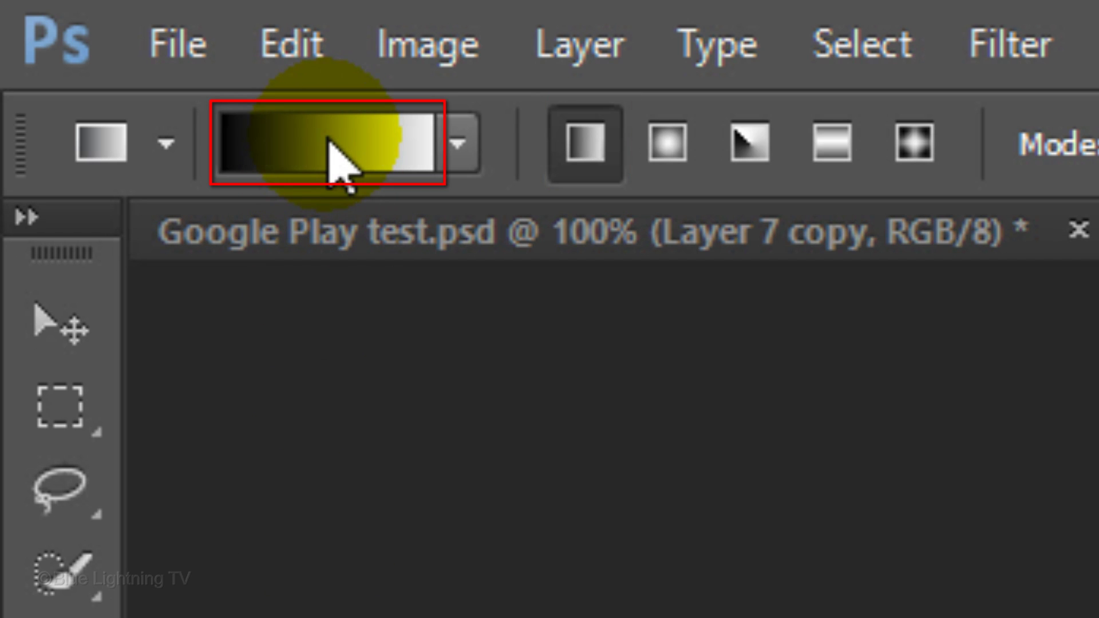
pyautogui.click(333, 163)
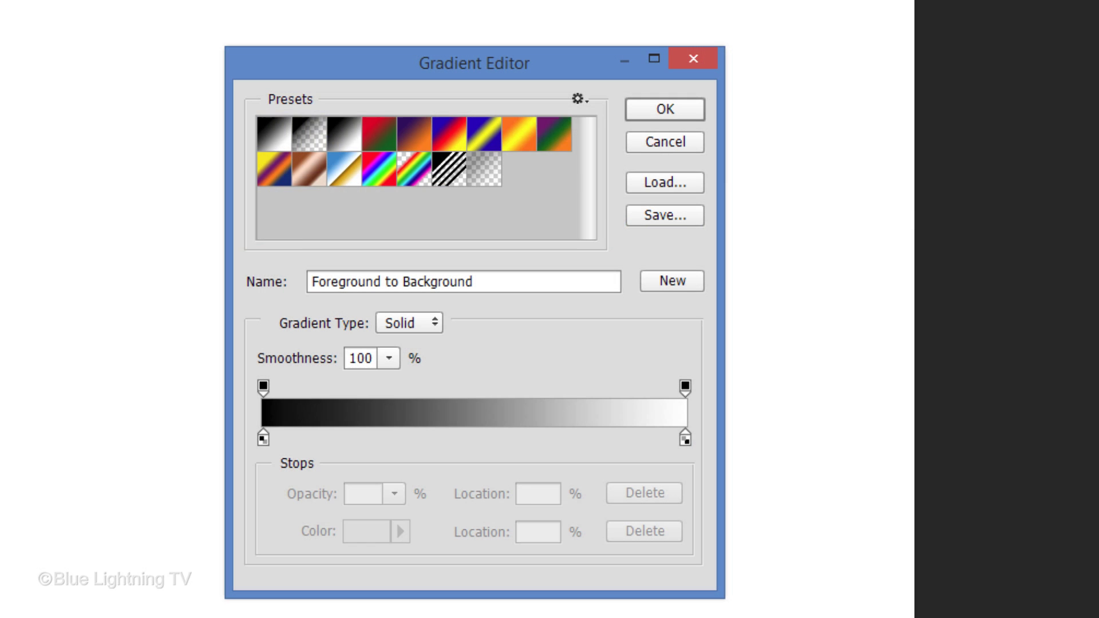
pyautogui.click(263, 439)
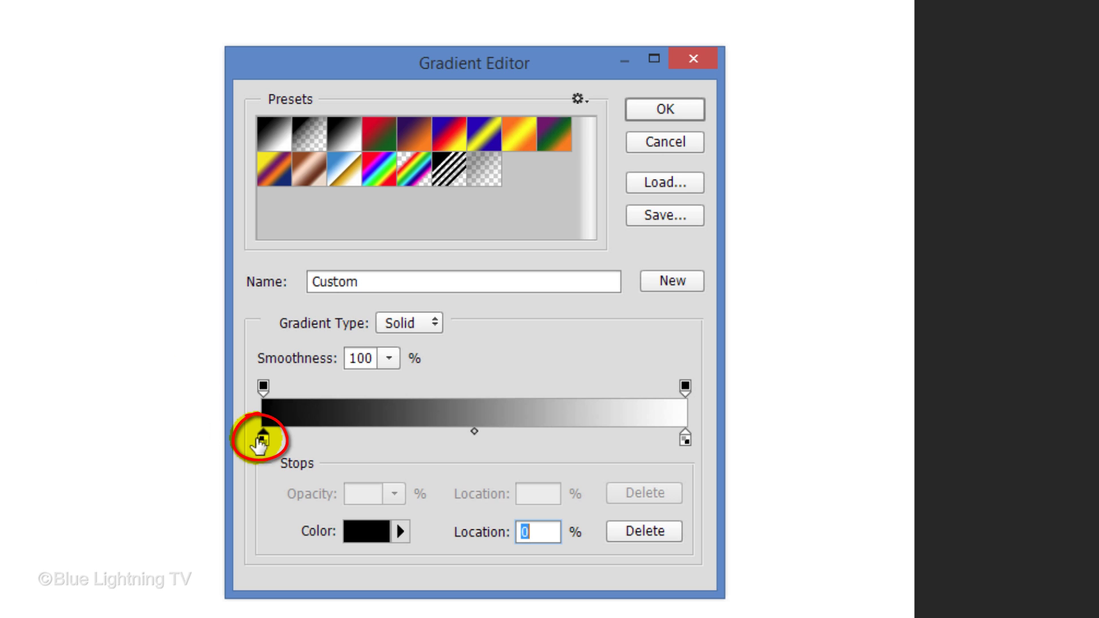
pyautogui.click(363, 534)
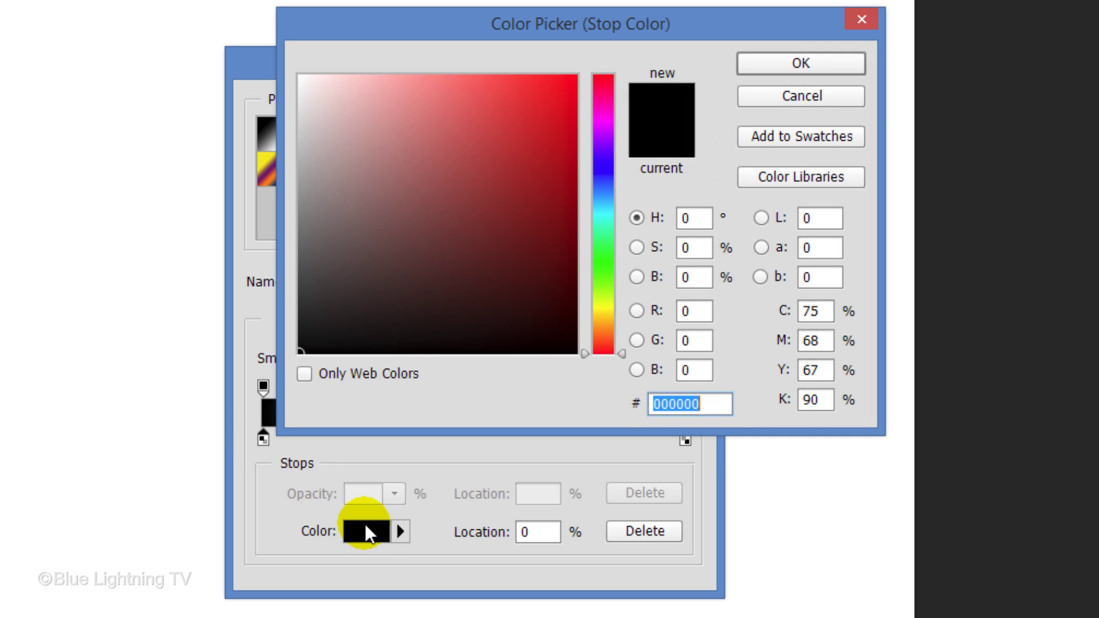
pyautogui.write('208')
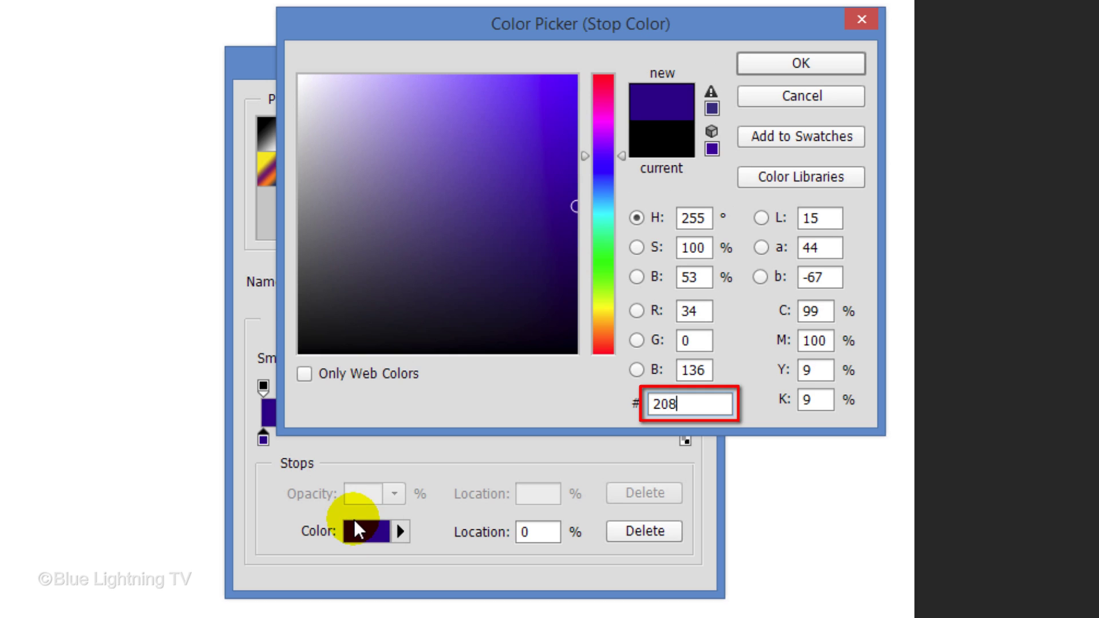
pyautogui.write('bc8')
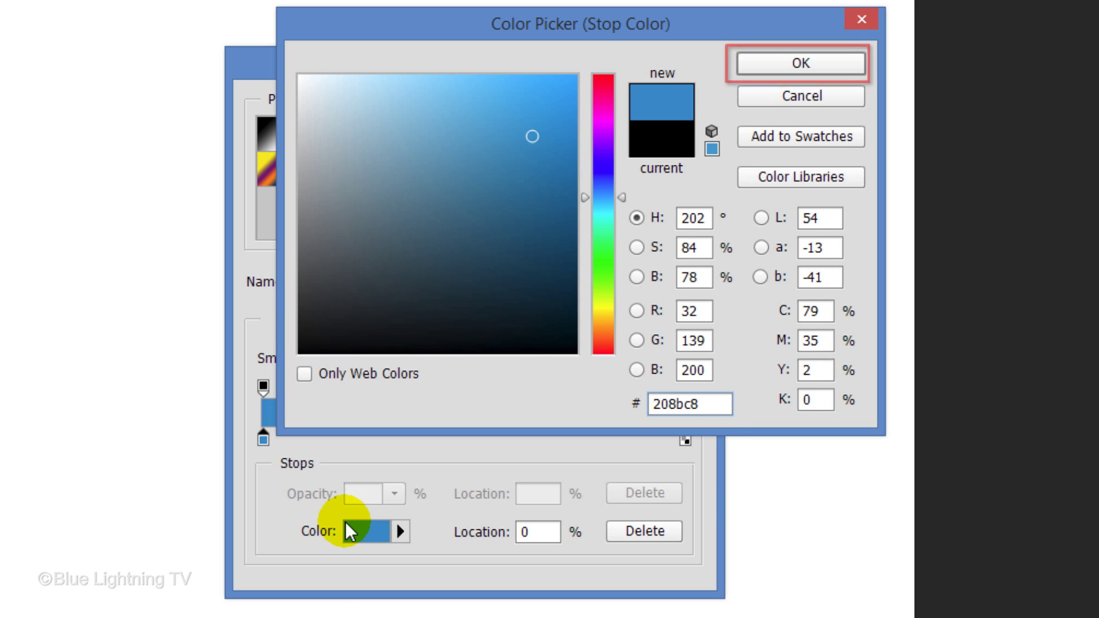
pyautogui.press('Return')
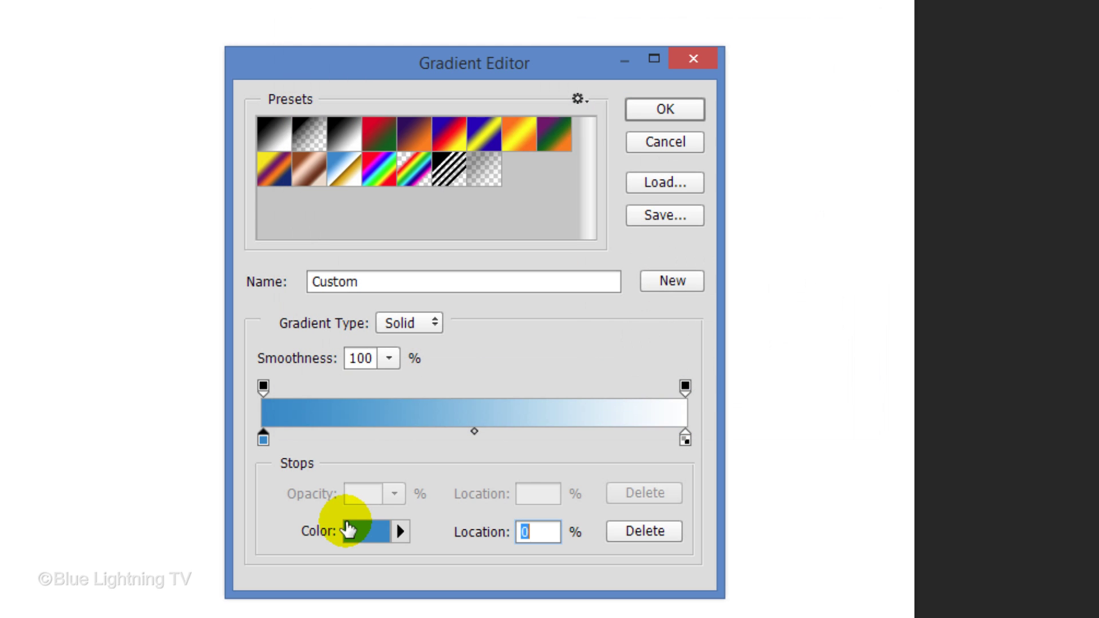
# Set the gradient's ending color stop to #005b9b and fill the background with the gradient from bottom edge to top edge
pyautogui.click(685, 439)
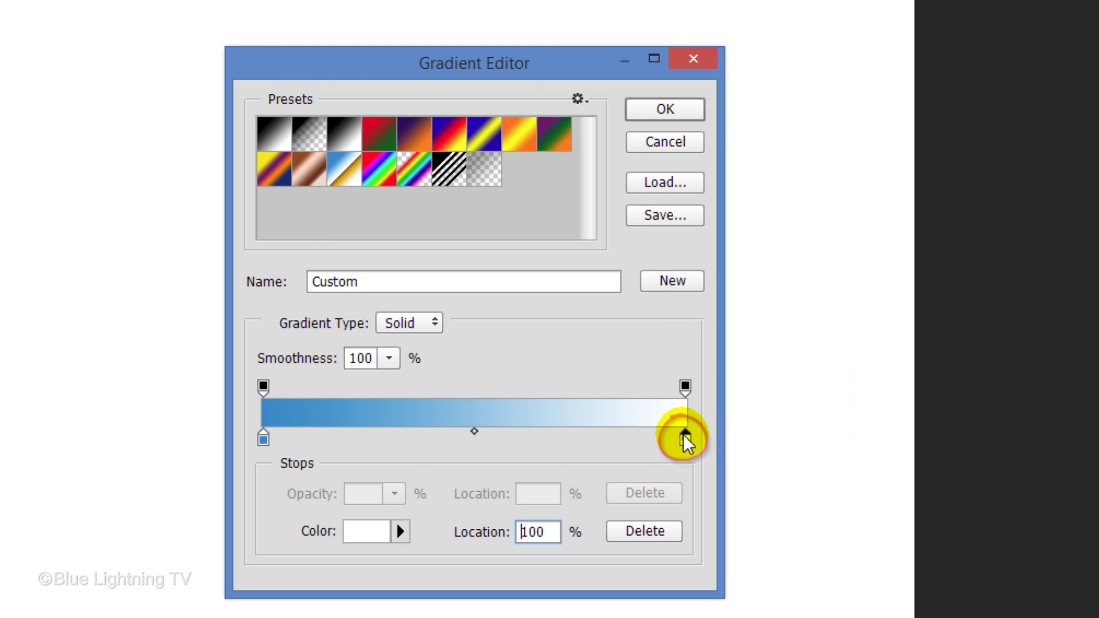
pyautogui.click(365, 530)
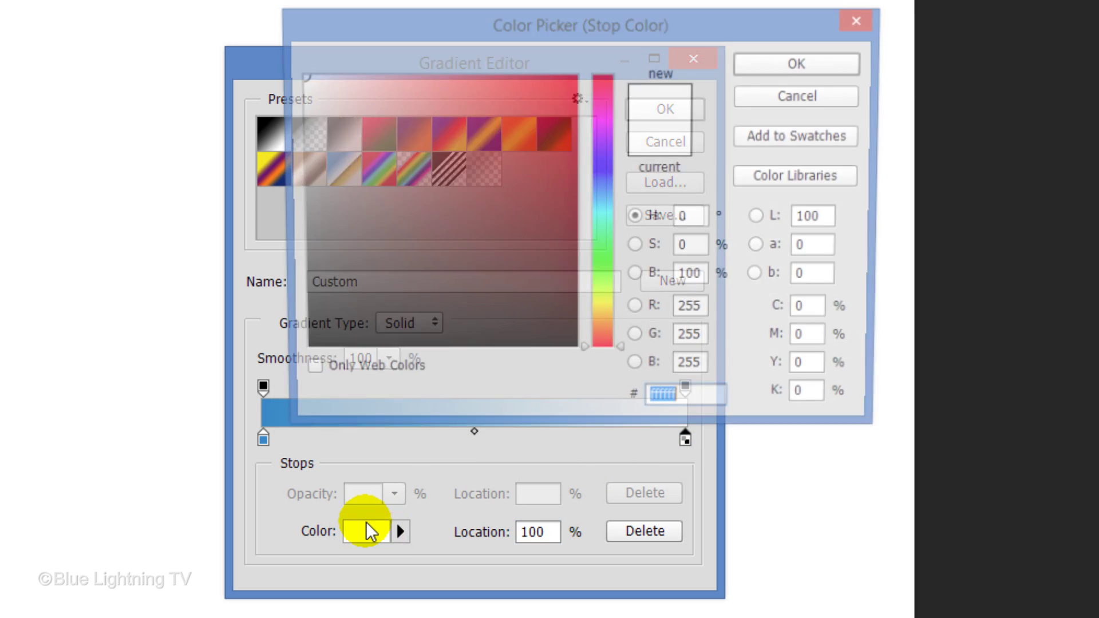
pyautogui.write('0')
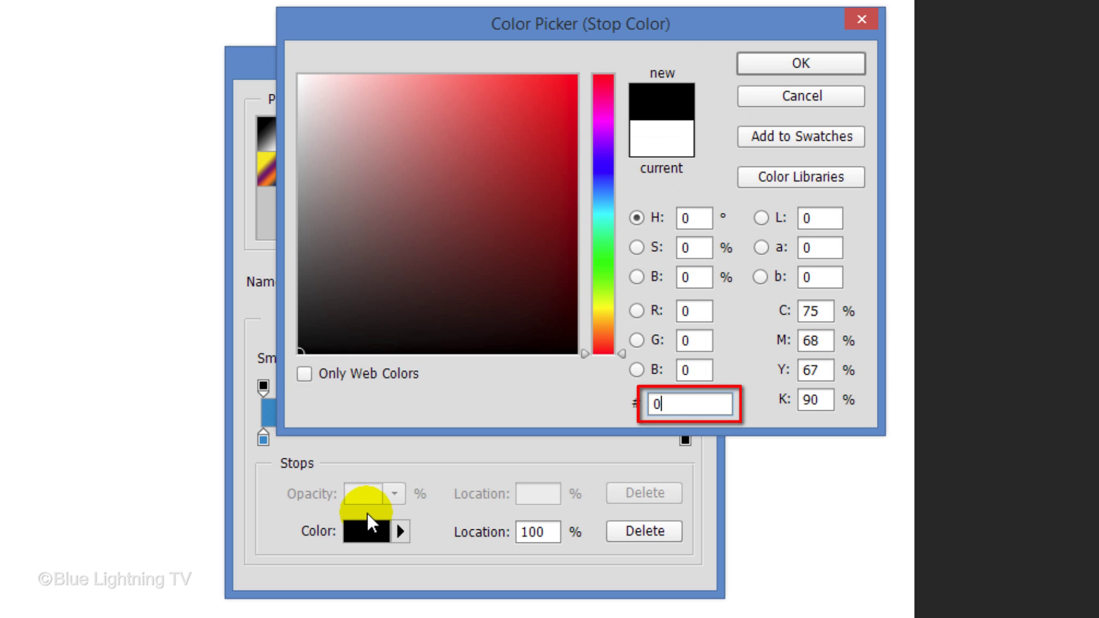
pyautogui.write('05b9b')
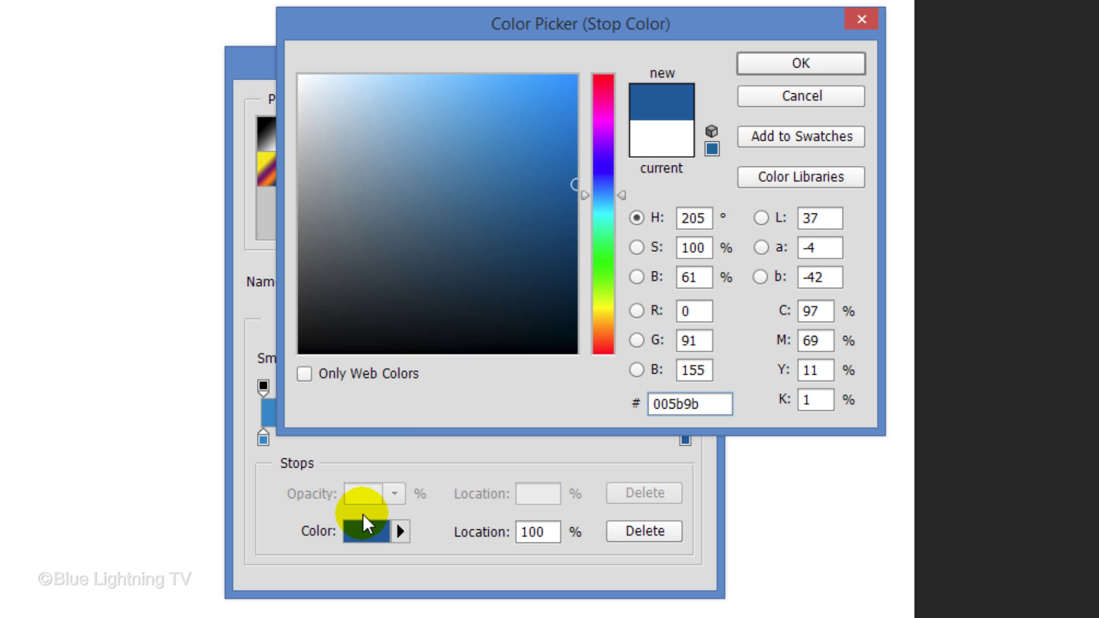
pyautogui.press('Return')
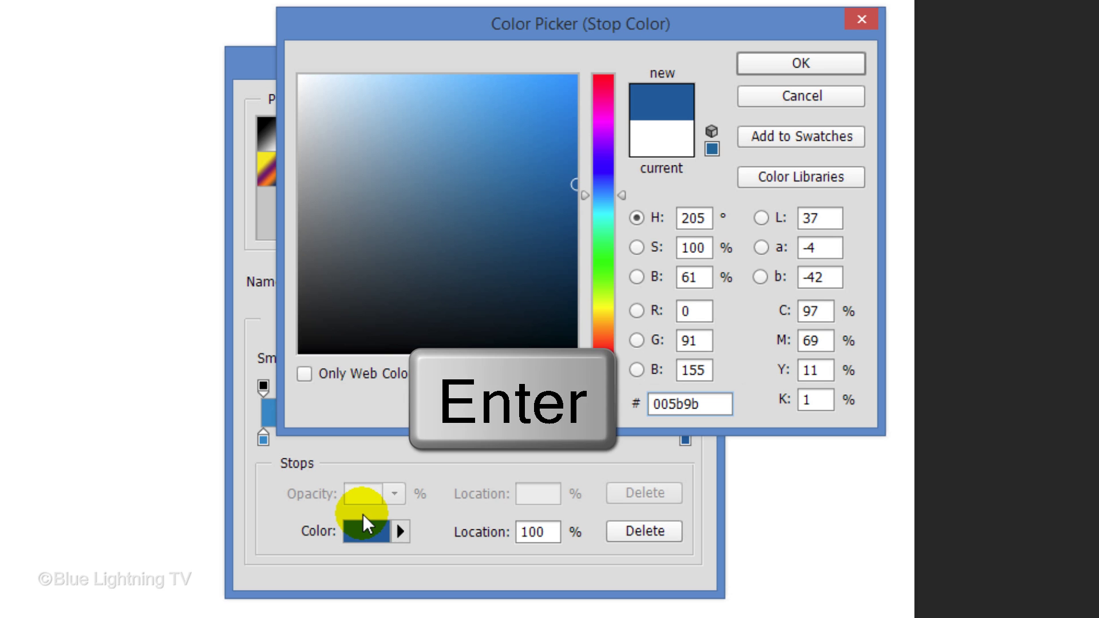
pyautogui.press('Return')
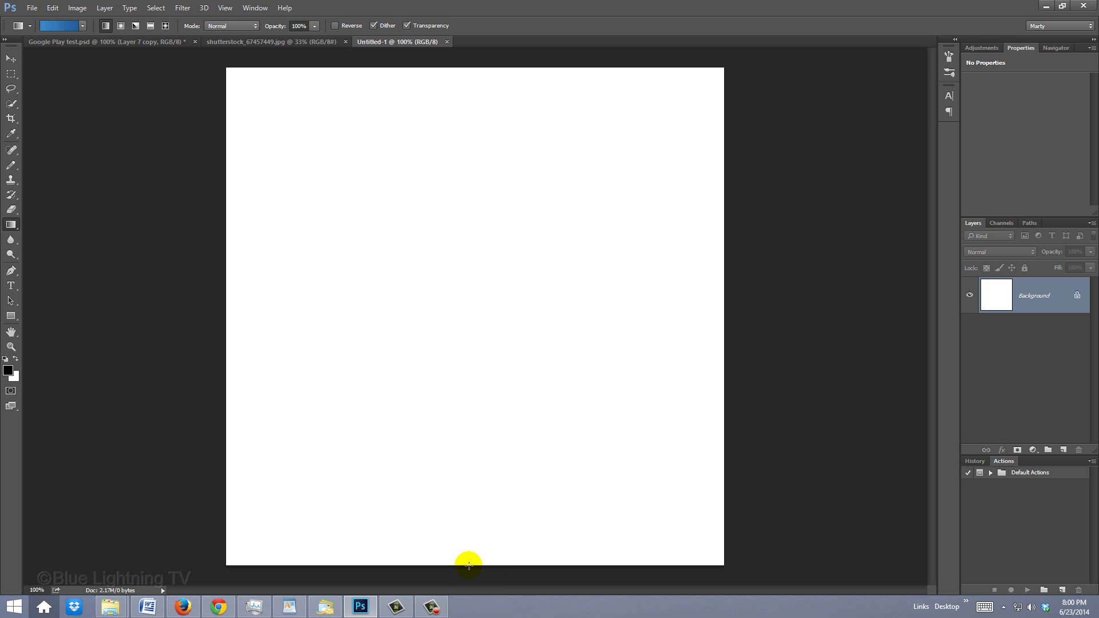
pyautogui.moveTo(469, 566); pyautogui.dragTo(468, 64)
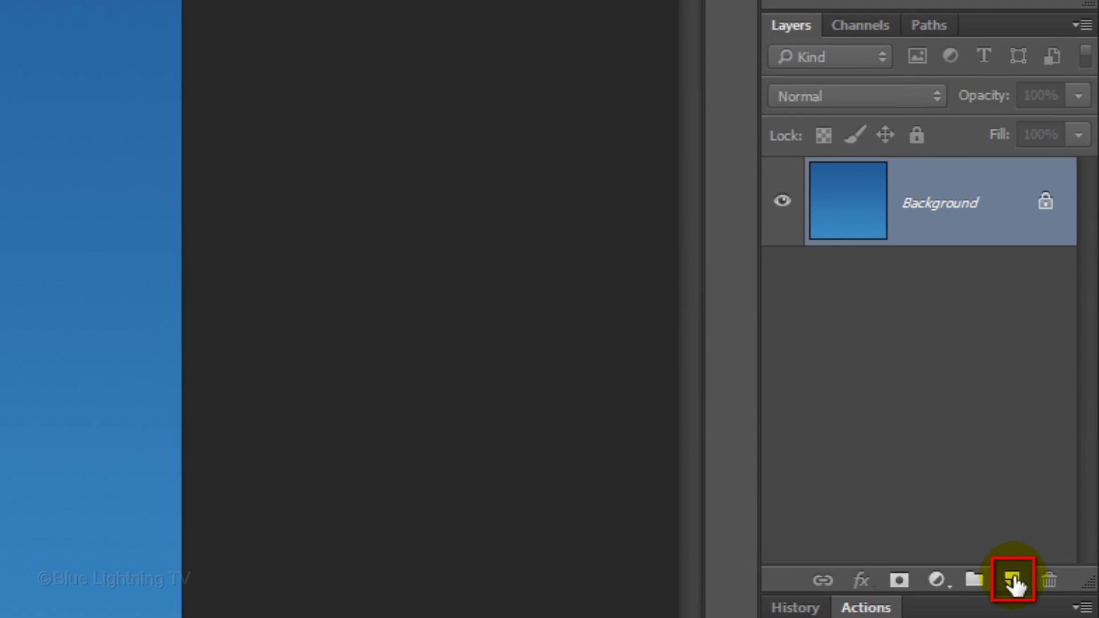
# On a new layer, draw a large white three-sided polygon in Pixels mode, starting near the canvas center with the Polygon Tool
pyautogui.click(1012, 581)
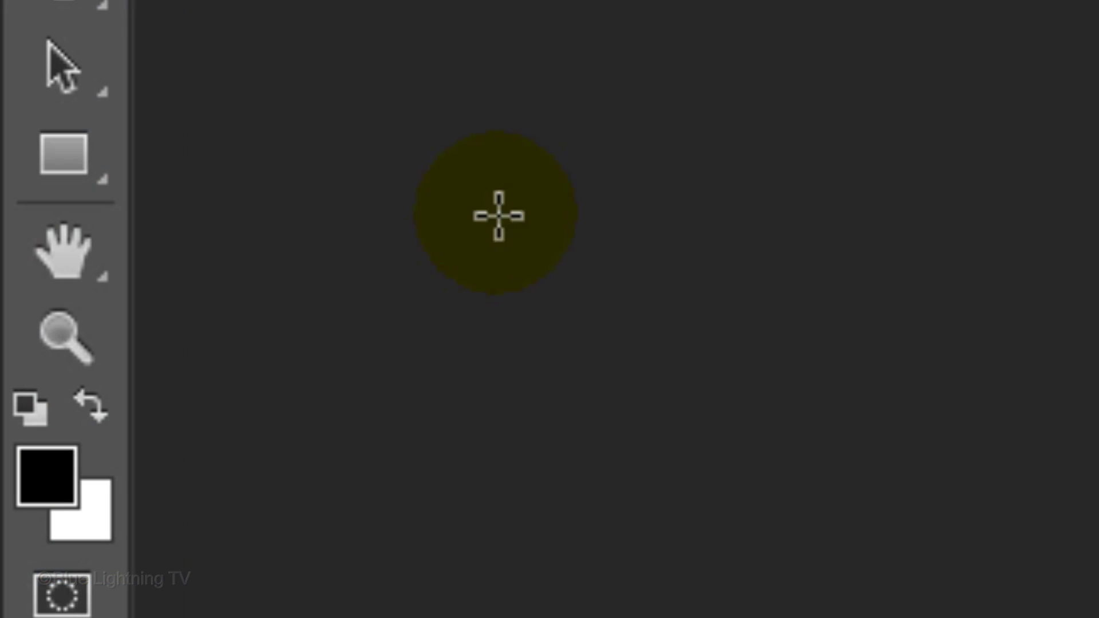
pyautogui.click(61, 152)
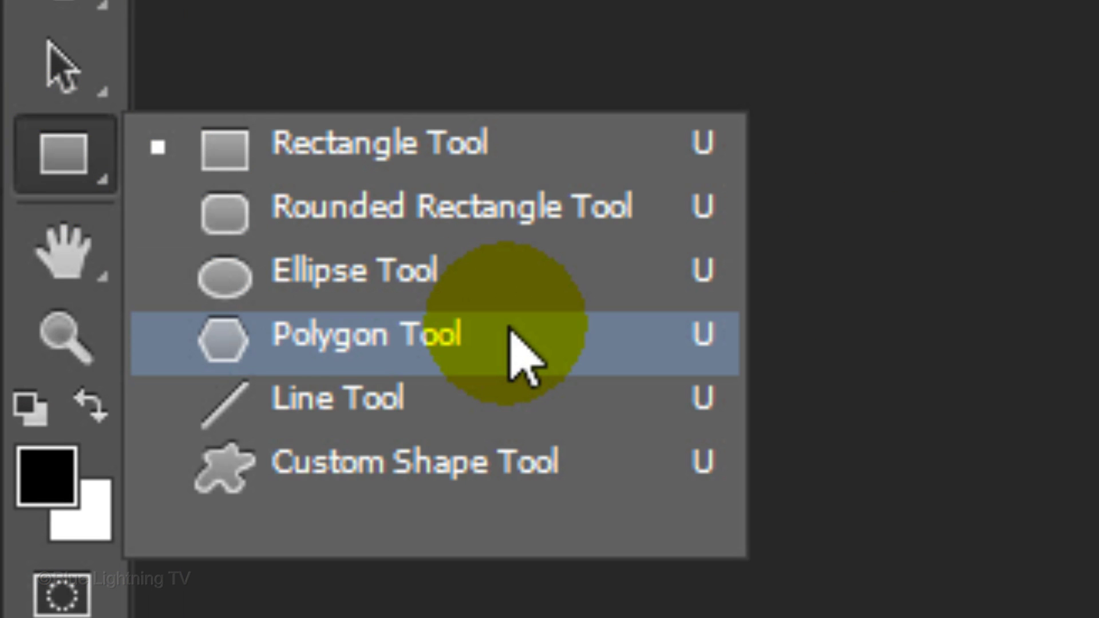
pyautogui.click(510, 332)
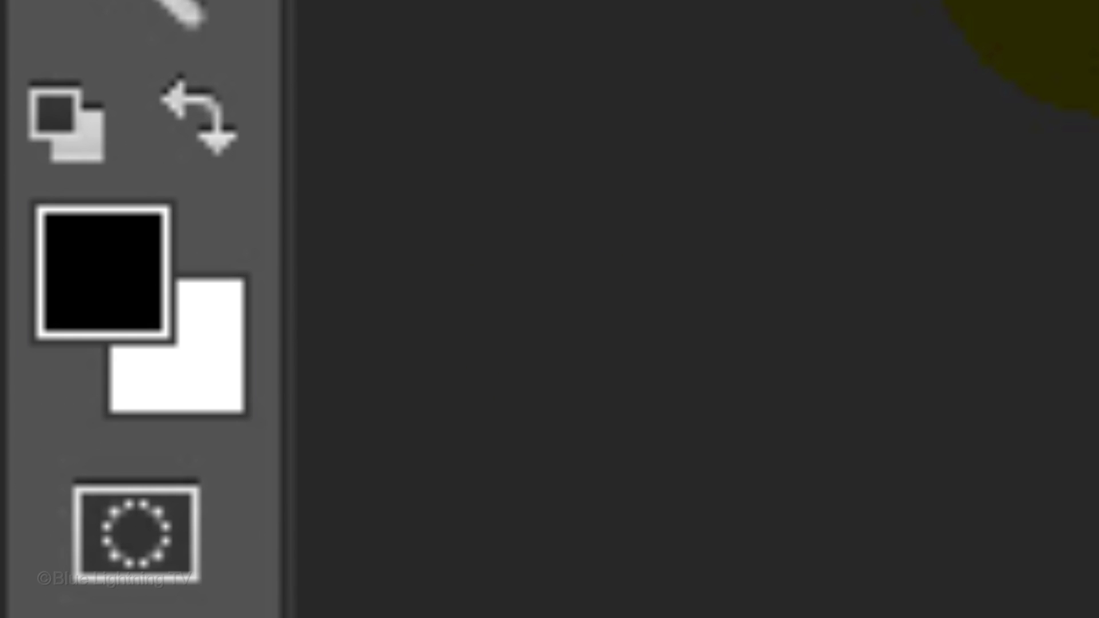
pyautogui.press('d')
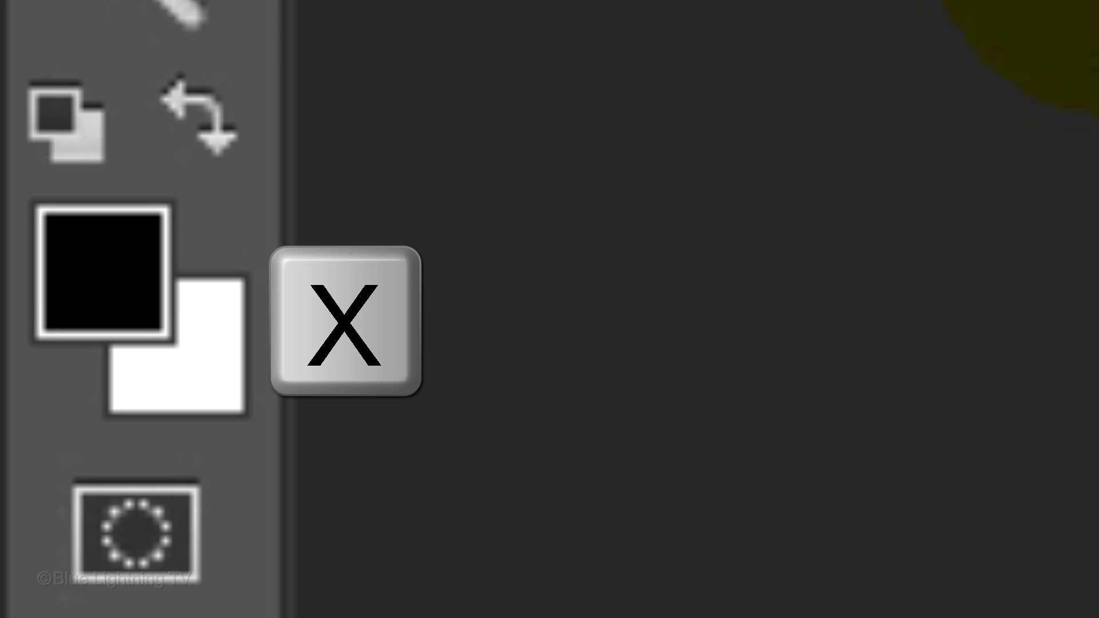
pyautogui.click(182, 109)
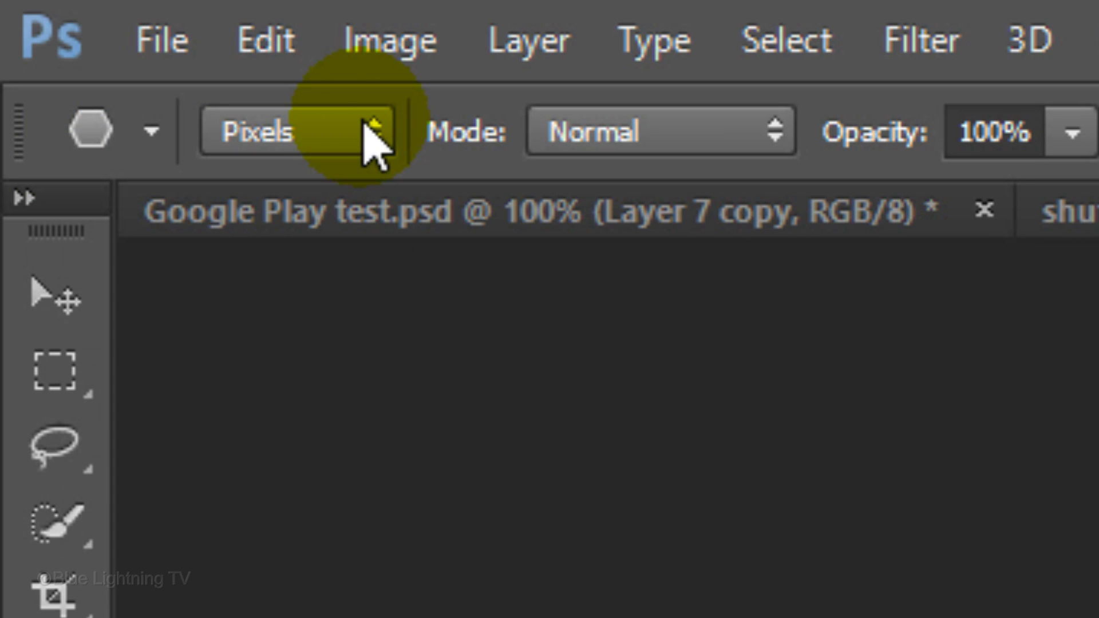
pyautogui.click(369, 138)
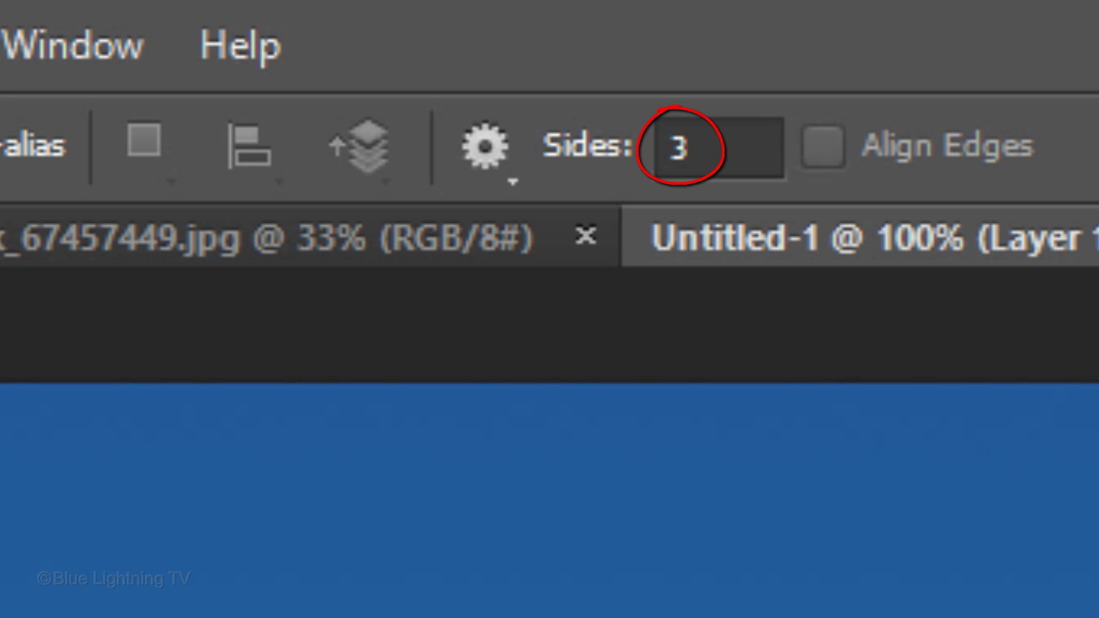
pyautogui.click(496, 169)
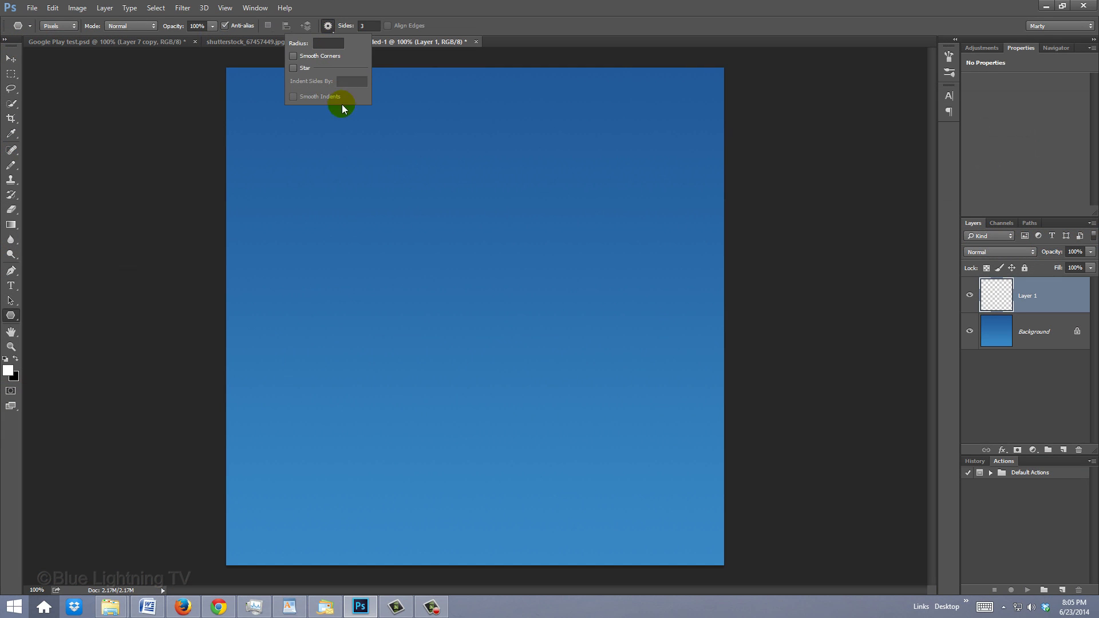
pyautogui.click(459, 336)
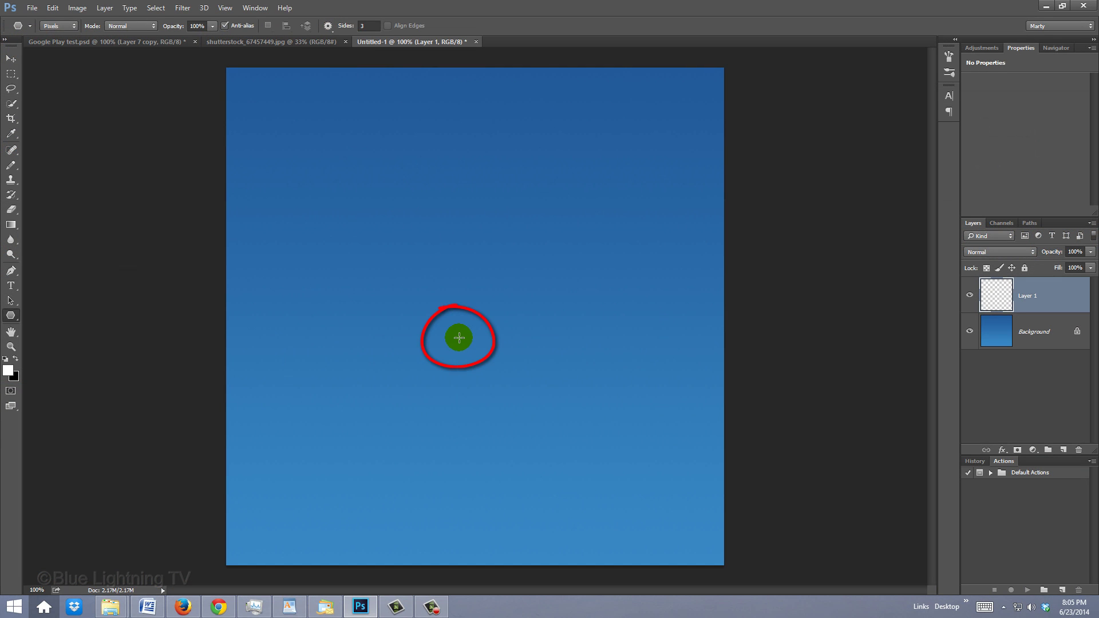
pyautogui.moveTo(459, 338); pyautogui.dragTo(495, 100)
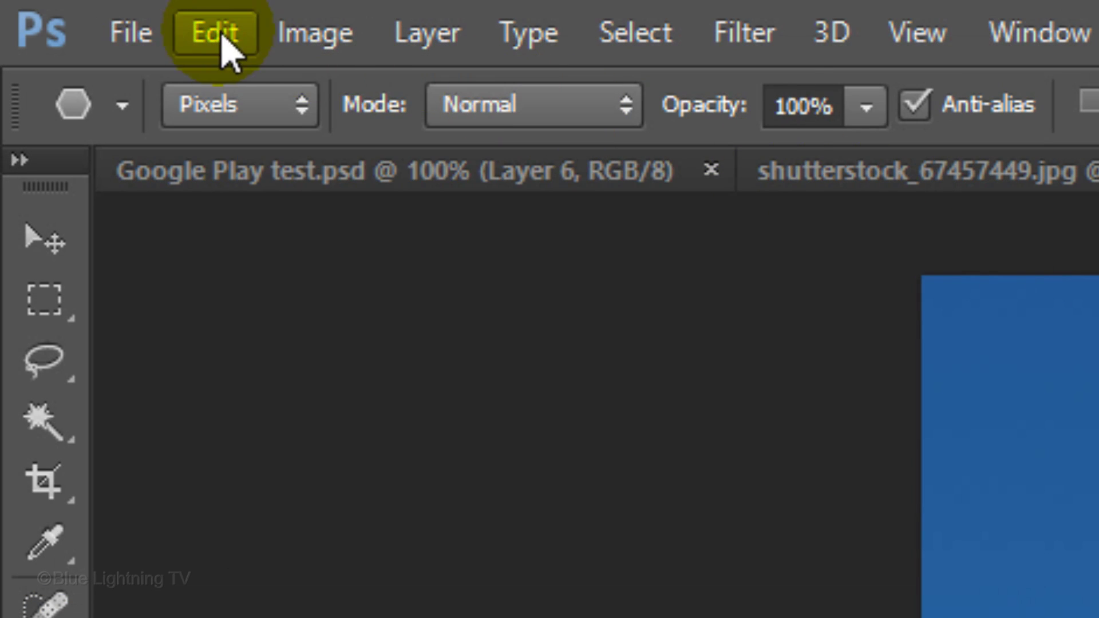
# Rotate the white triangle 90° clockwise
pyautogui.click(51, 9)
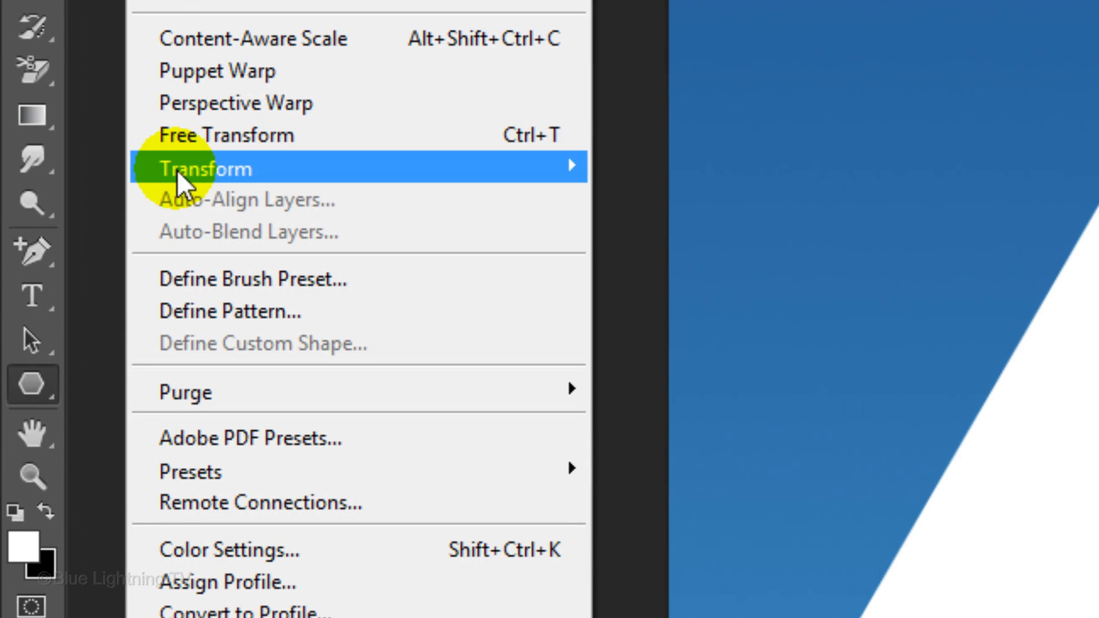
pyautogui.moveTo(177, 170)
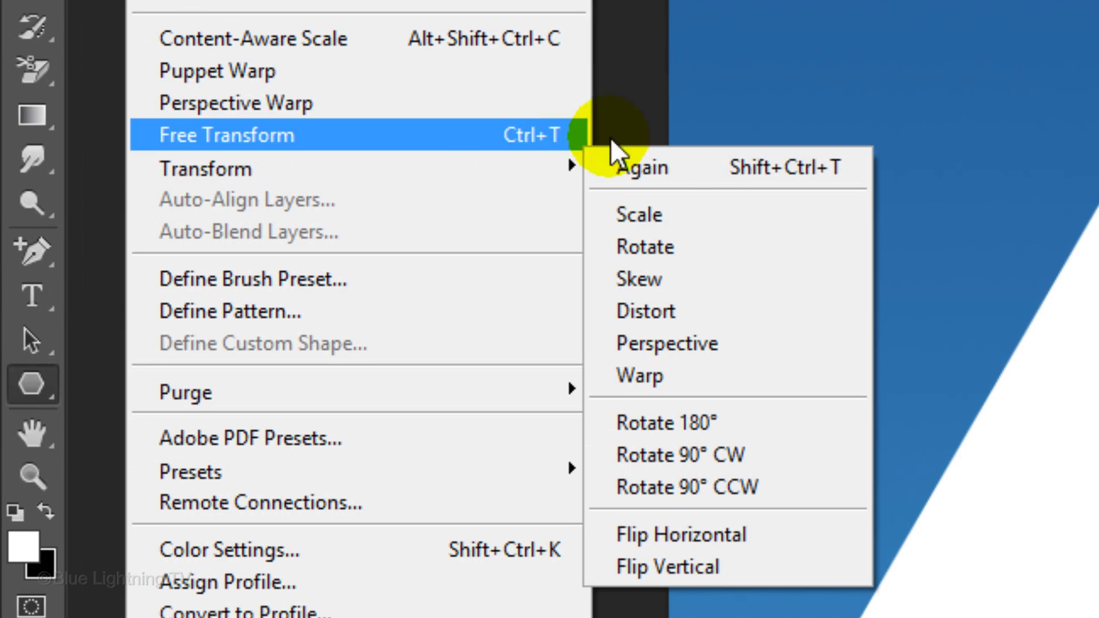
pyautogui.click(762, 456)
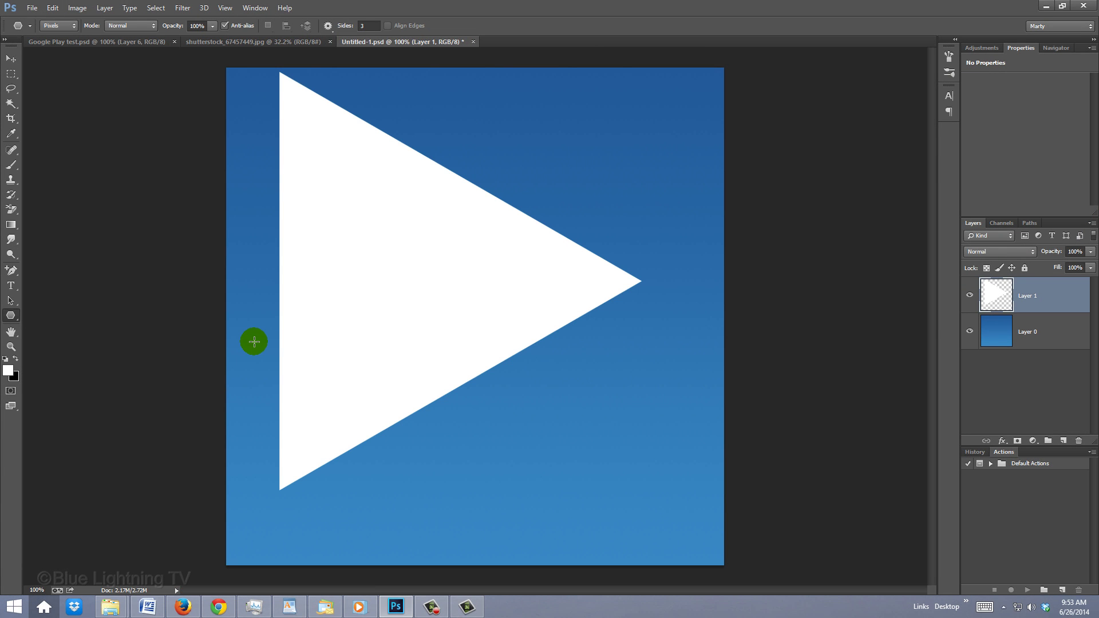
# Center the triangle horizontally and vertically on the whole canvas, and deselect
pyautogui.hotkey('ctrl', 'a')
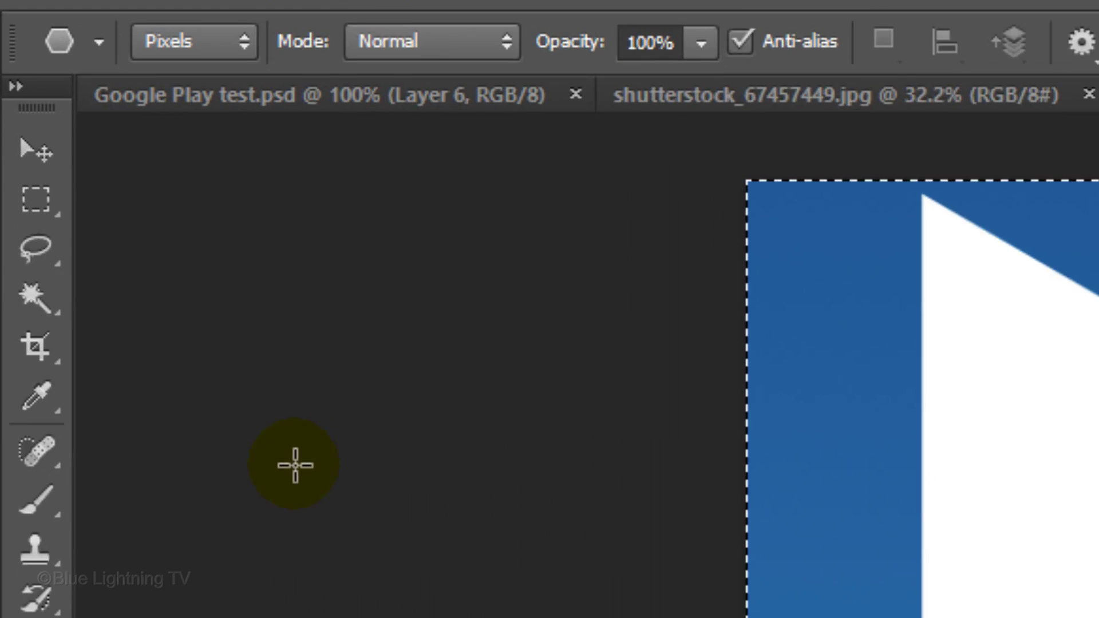
pyautogui.click(36, 151)
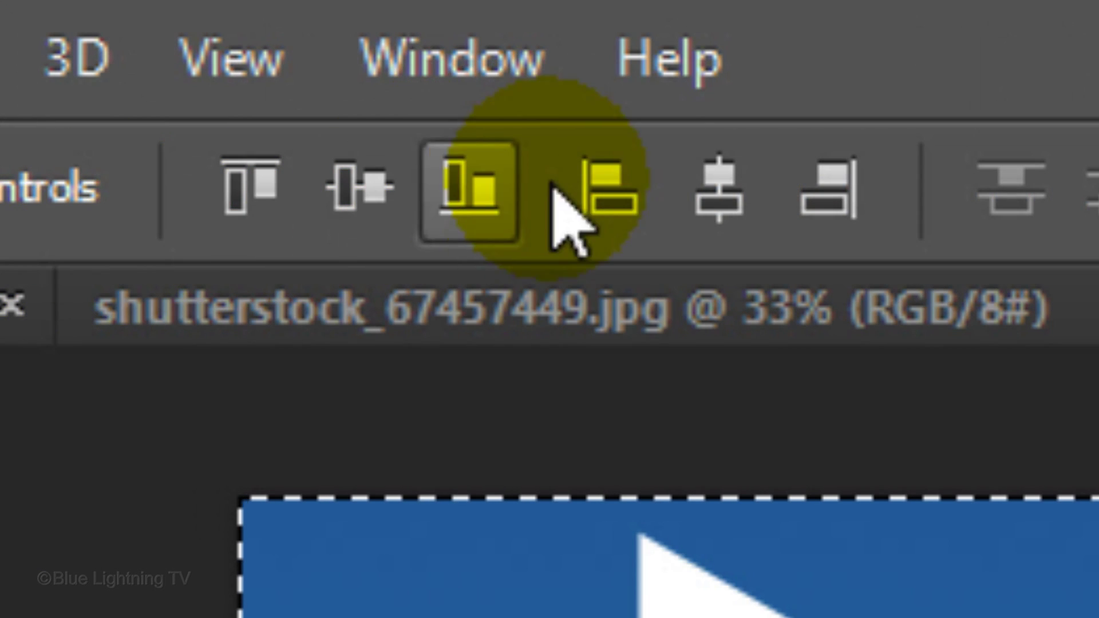
pyautogui.click(719, 189)
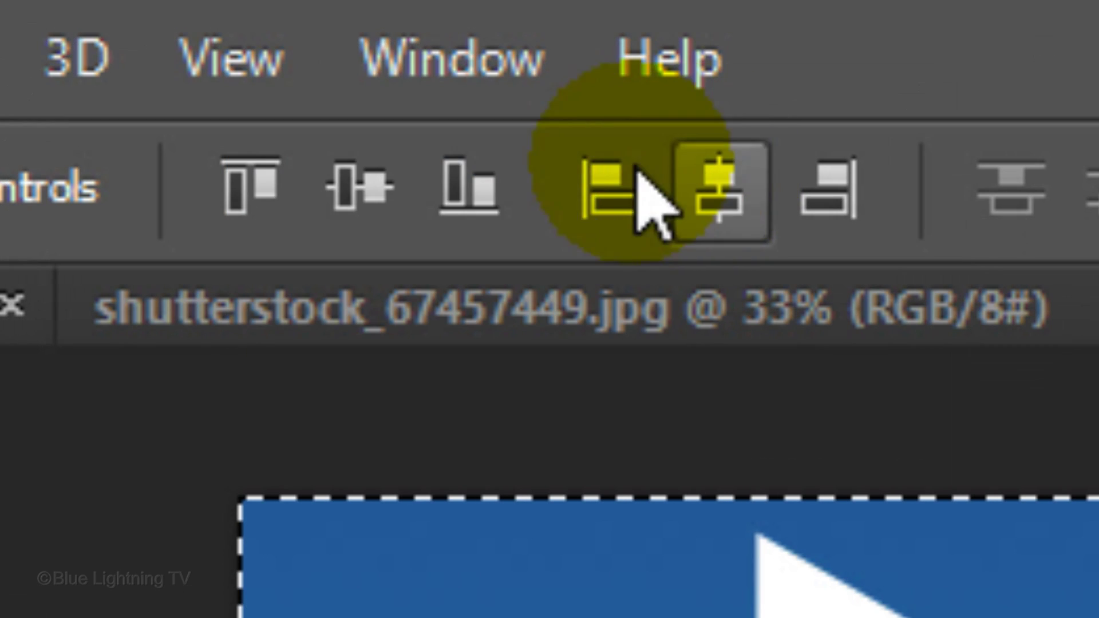
pyautogui.click(243, 26)
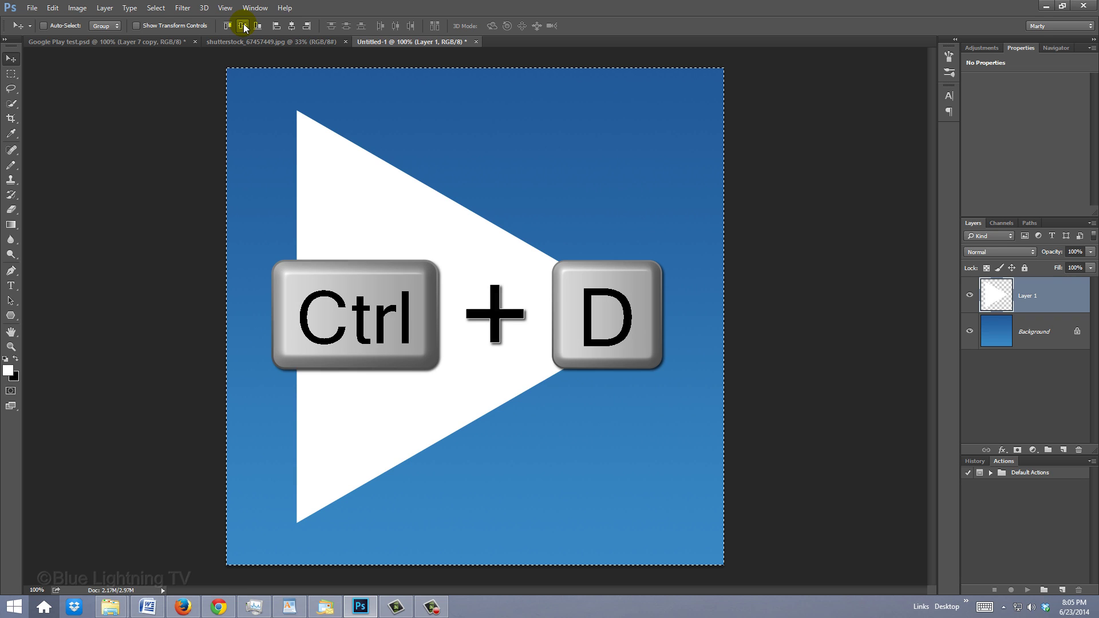
pyautogui.hotkey('ctrl', 'd')
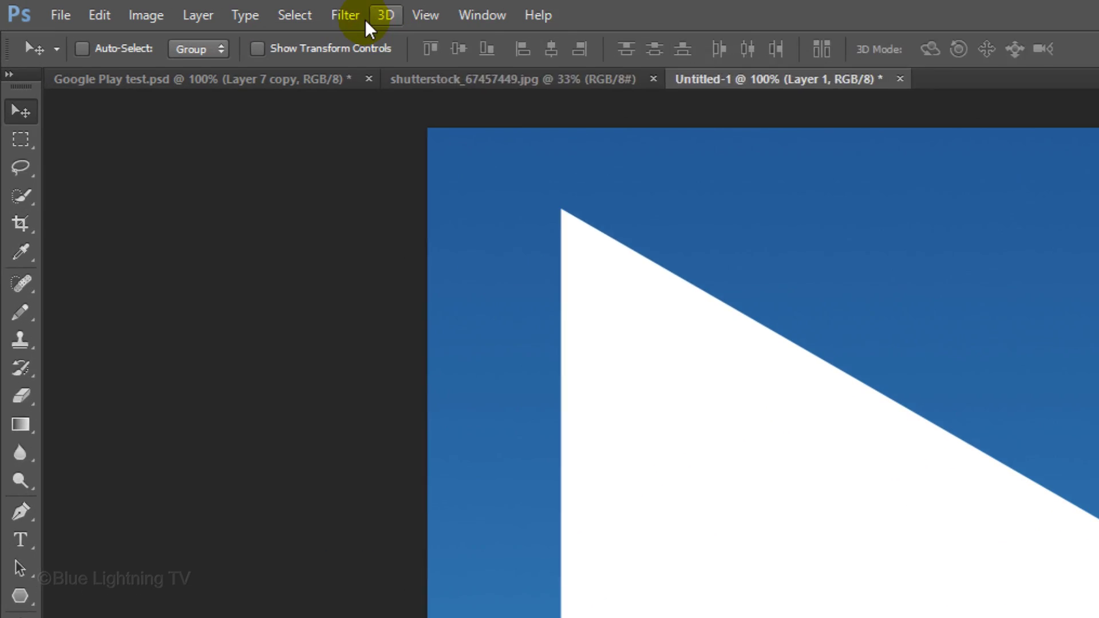
# Round the triangle's corners with the Minimum filter, using a 15-pixel radius and preserving Roundness
pyautogui.click(182, 7)
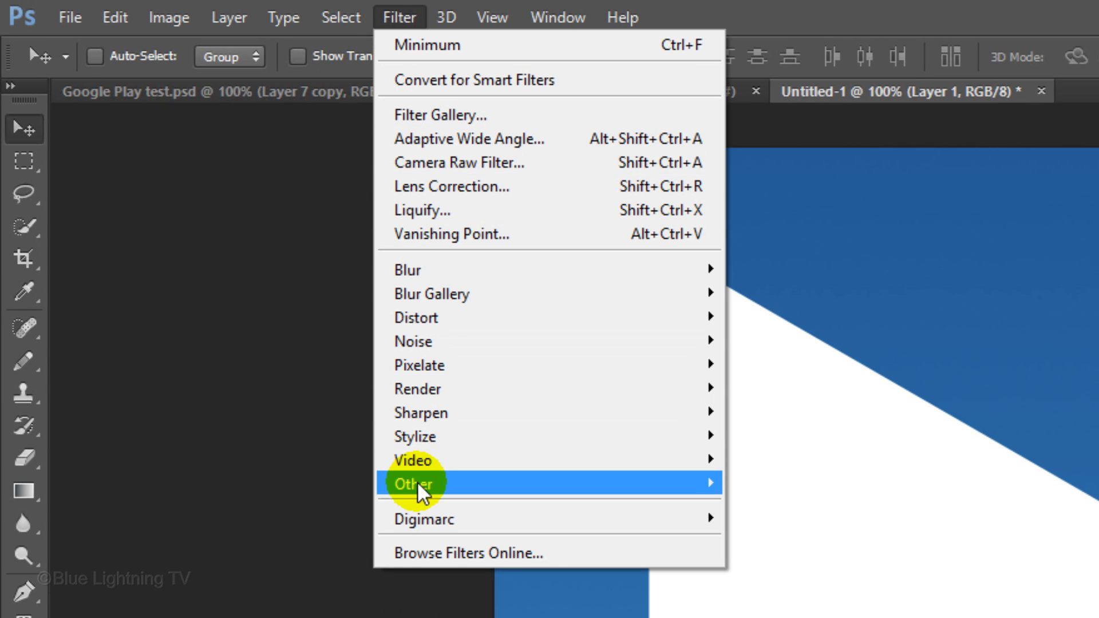
pyautogui.moveTo(417, 482)
pyautogui.click(317, 557)
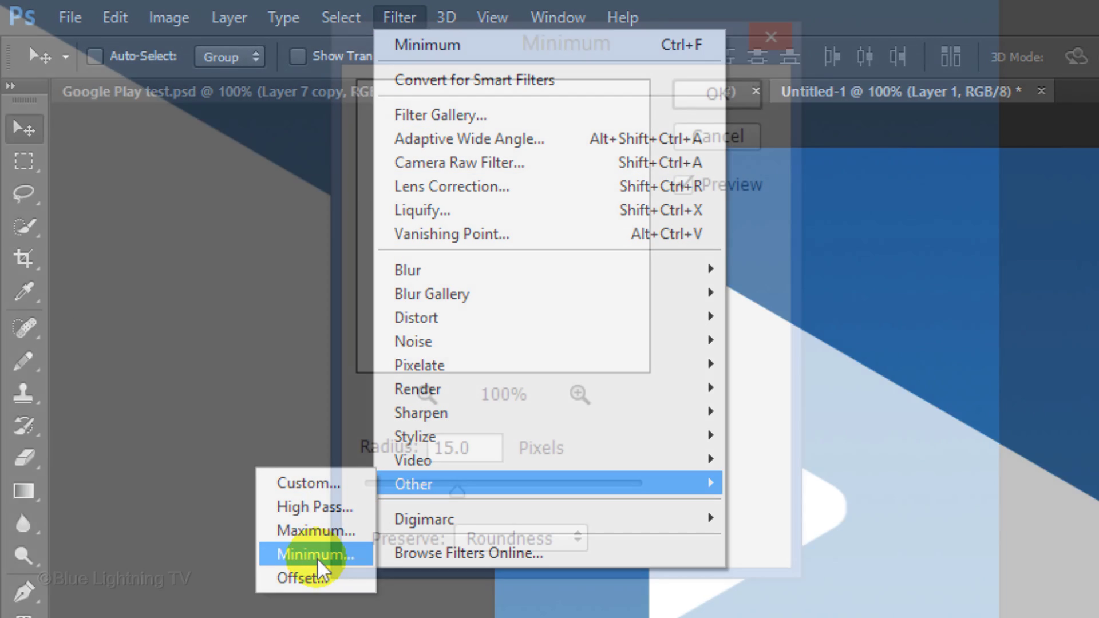
pyautogui.click(542, 535)
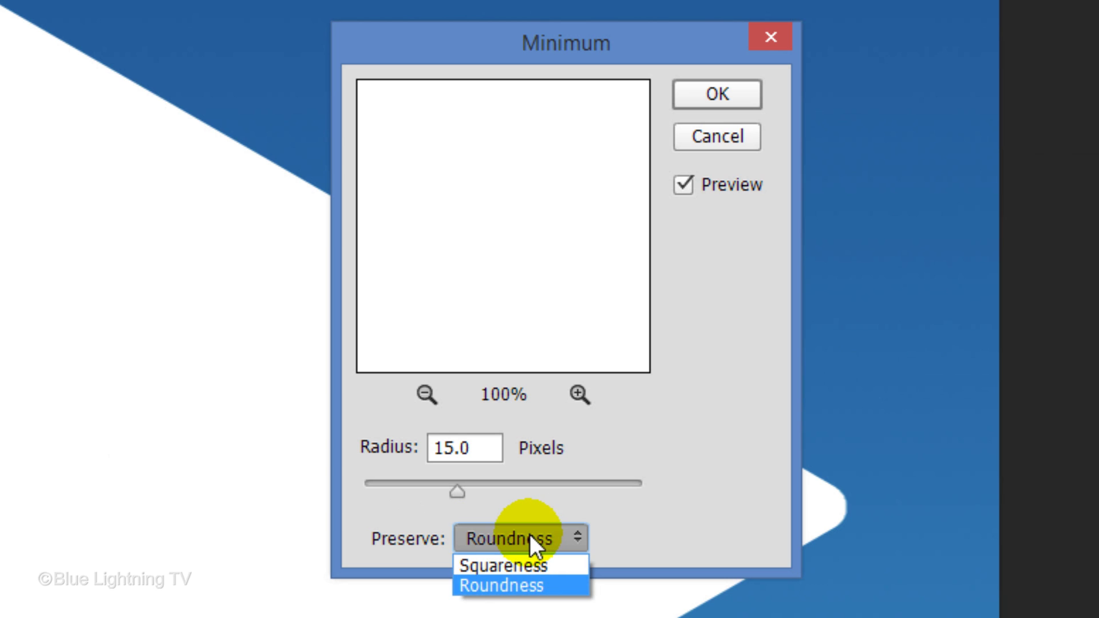
pyautogui.click(522, 537)
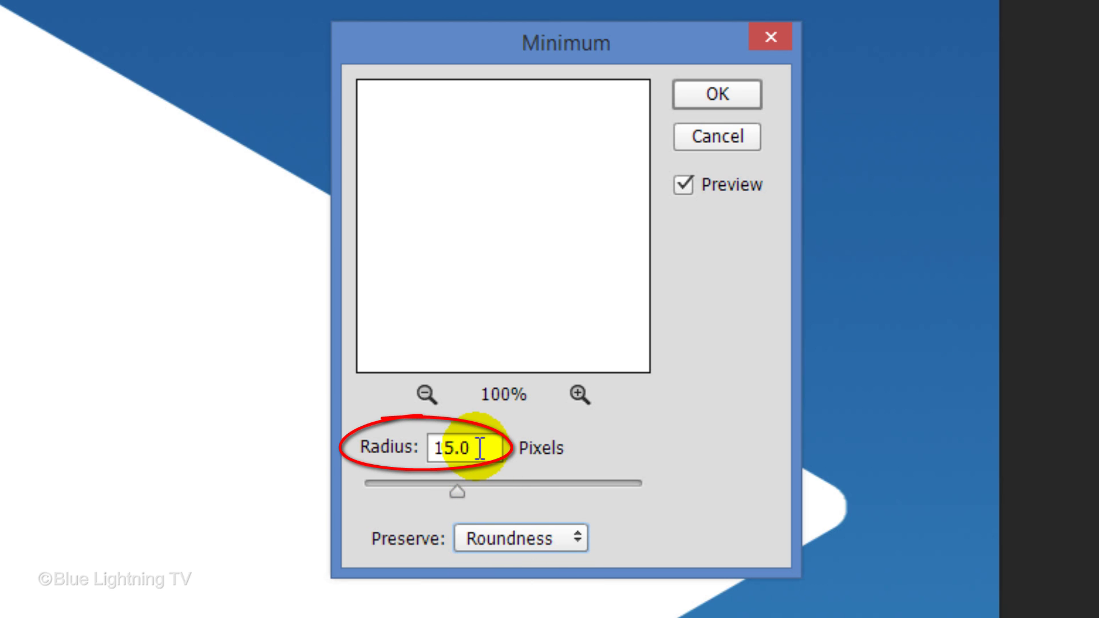
pyautogui.write('30')
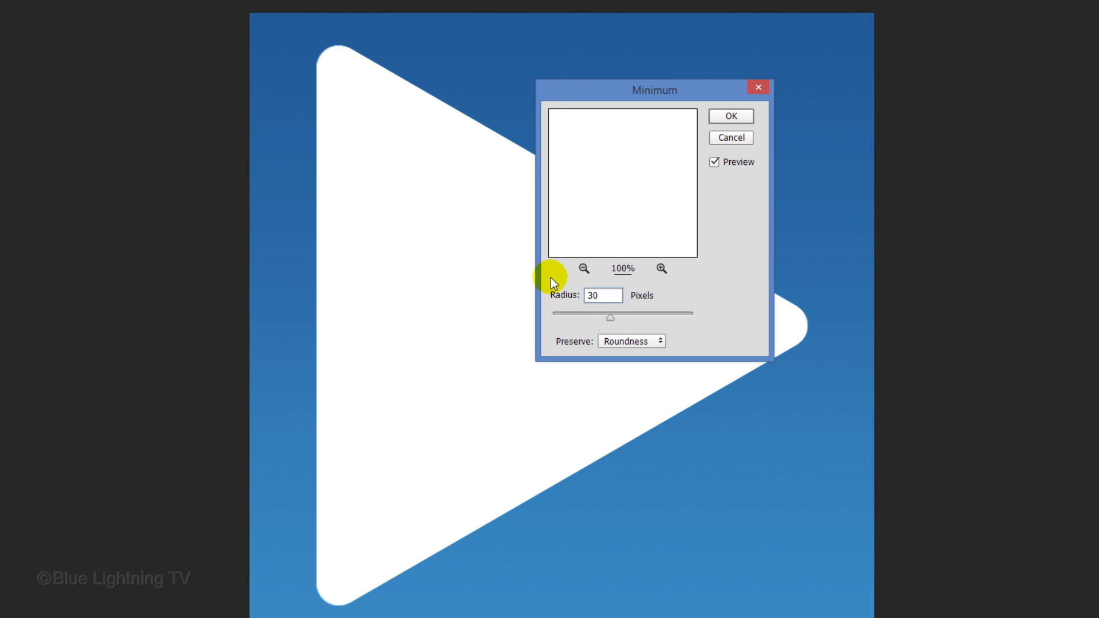
pyautogui.hotkey('ctrl', 'z')
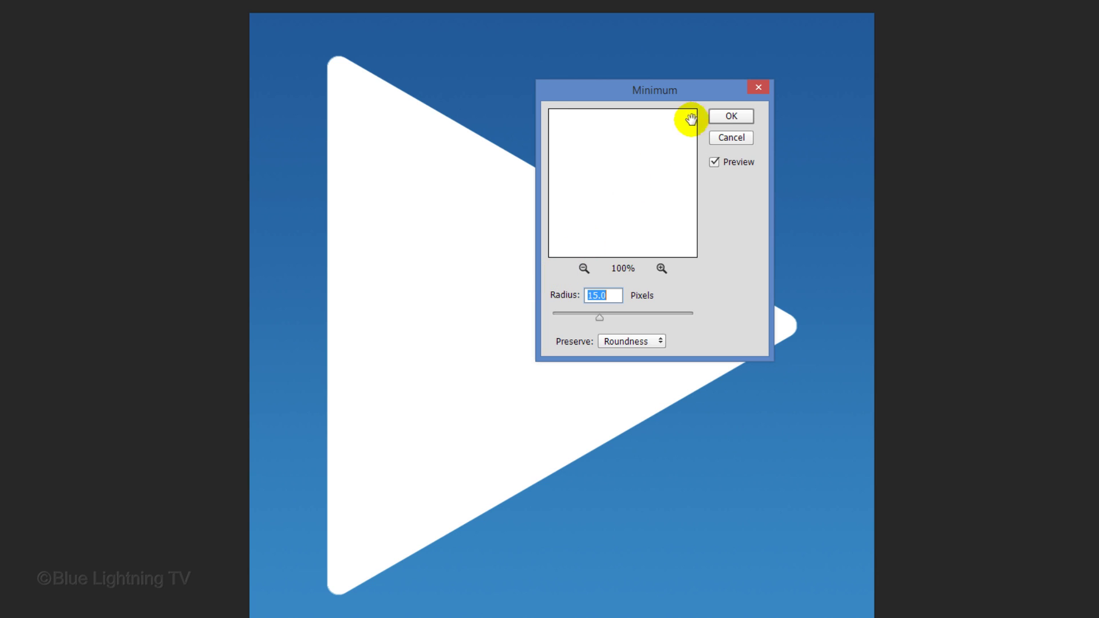
pyautogui.click(720, 117)
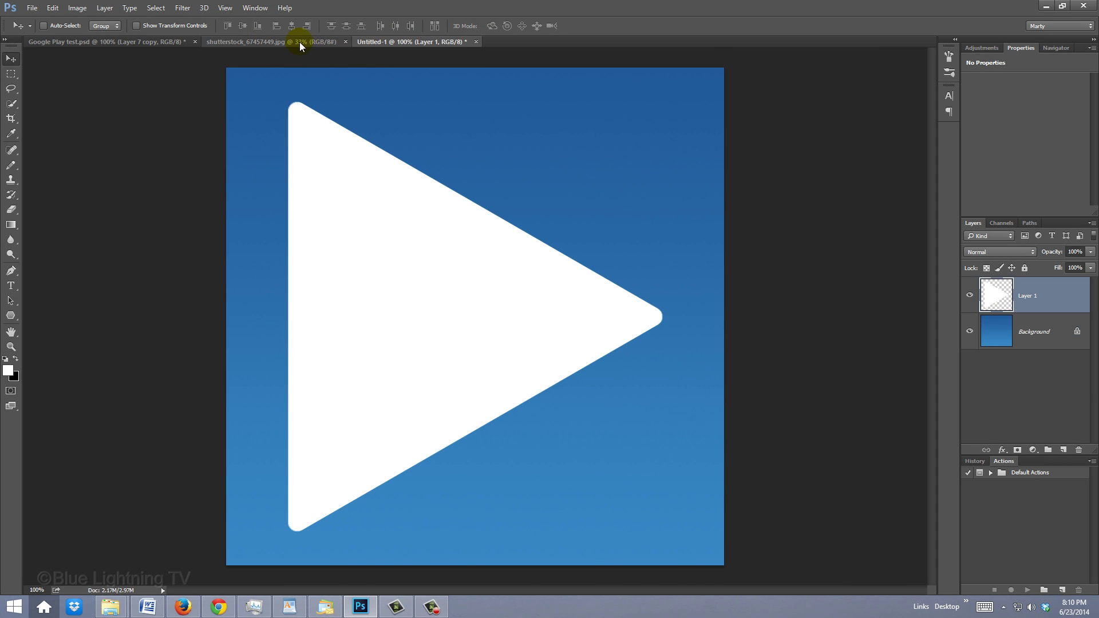
# Bring the portrait from shutterstock_67457449.jpg into the Untitled-1 document as the uppermost layer and set its opacity to 50%
pyautogui.click(300, 42)
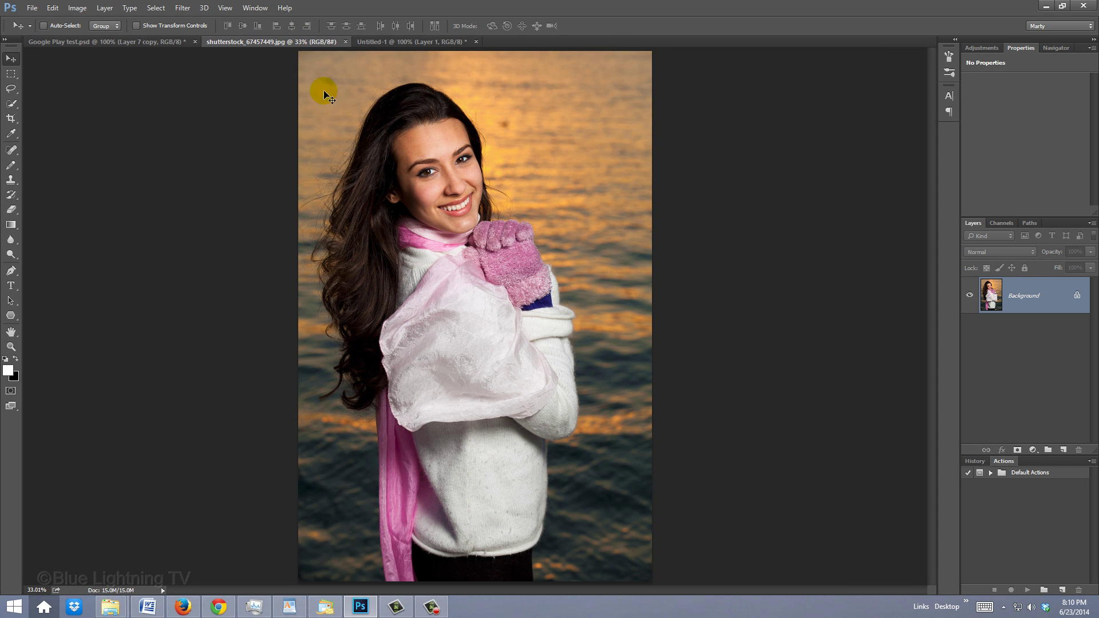
pyautogui.moveTo(429, 257); pyautogui.dragTo(415, 337)
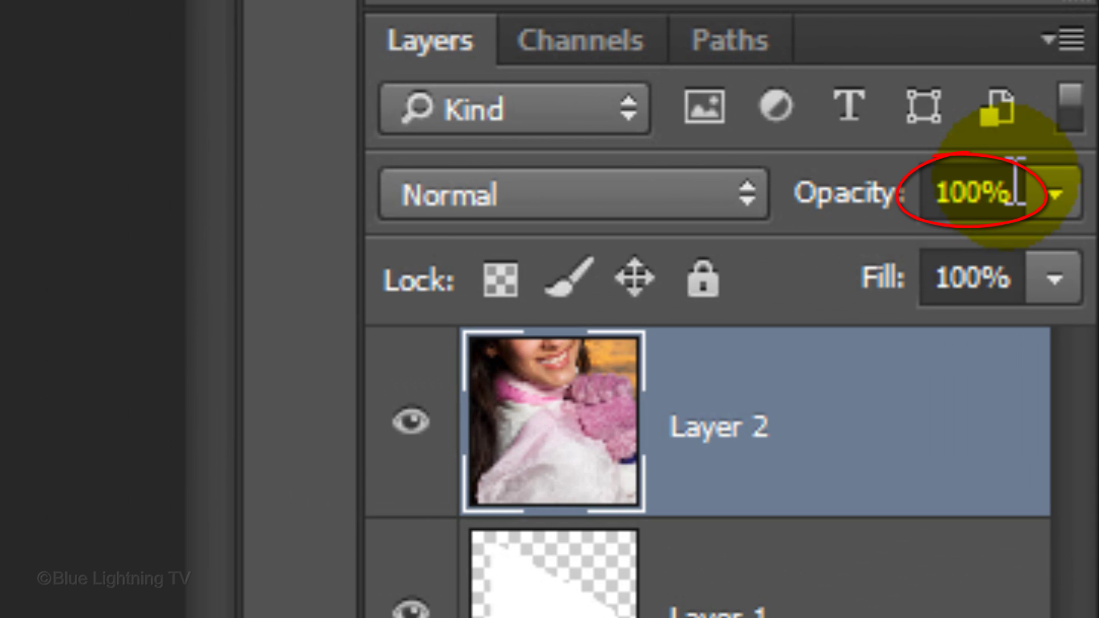
pyautogui.click(1016, 182)
pyautogui.write('50')
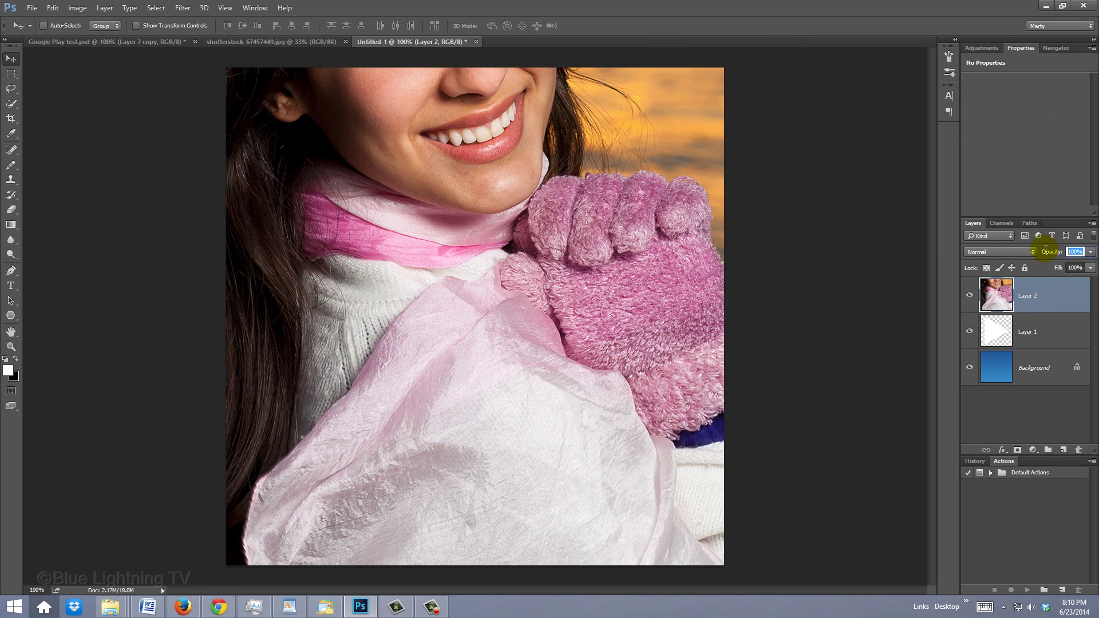
pyautogui.write('50')
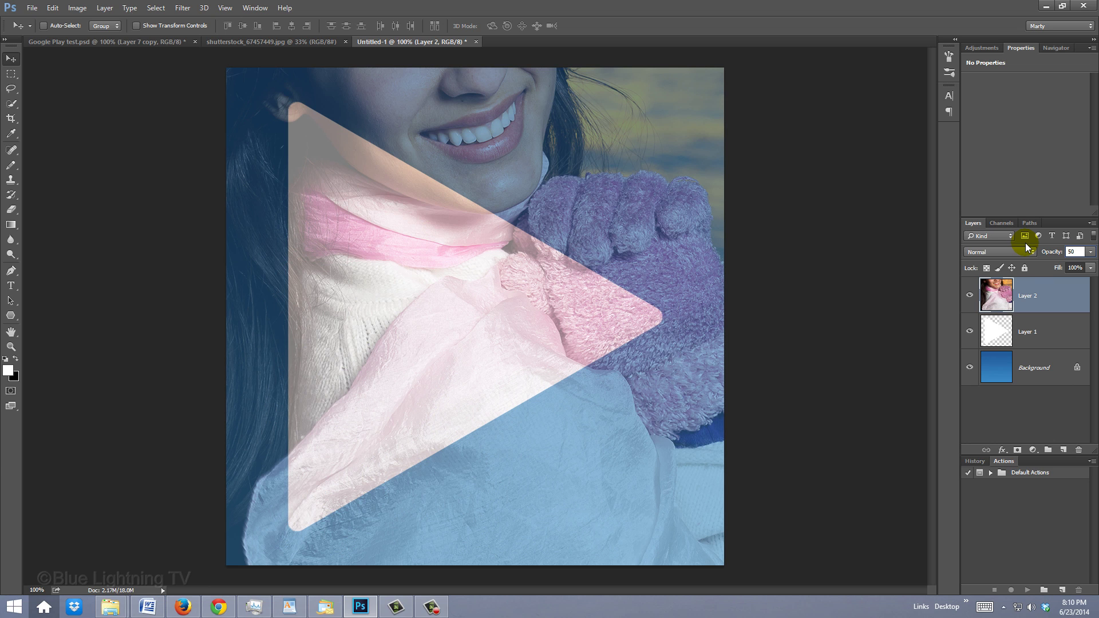
# Free-transform the photo layer, scaling it down proportionally to about 54% over the triangle graphic
pyautogui.hotkey('ctrl', 't')
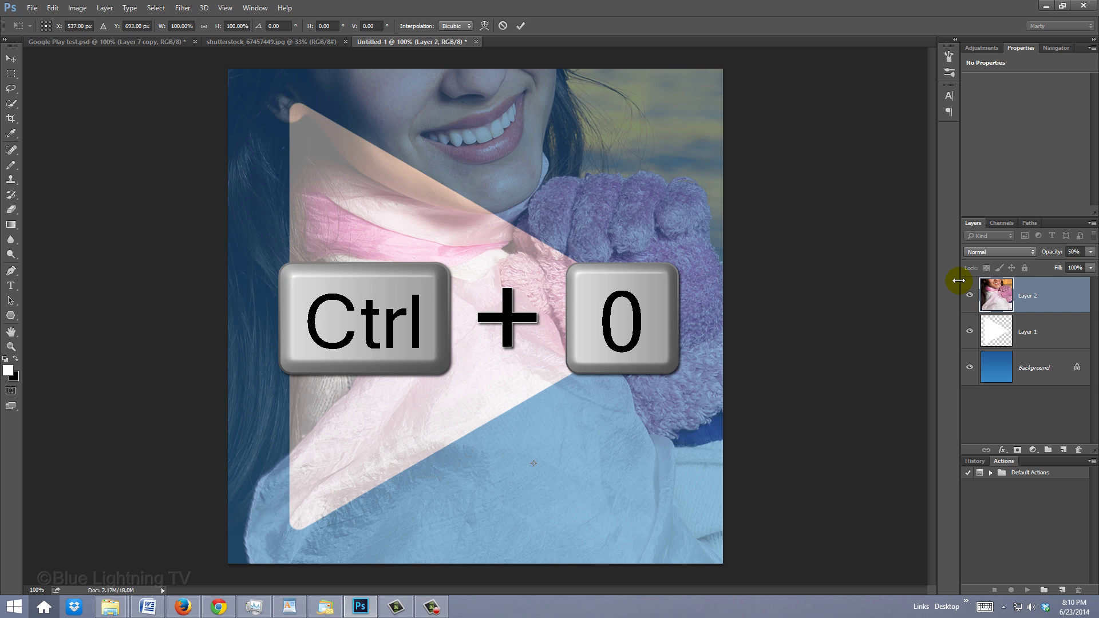
pyautogui.hotkey('ctrl', '0')
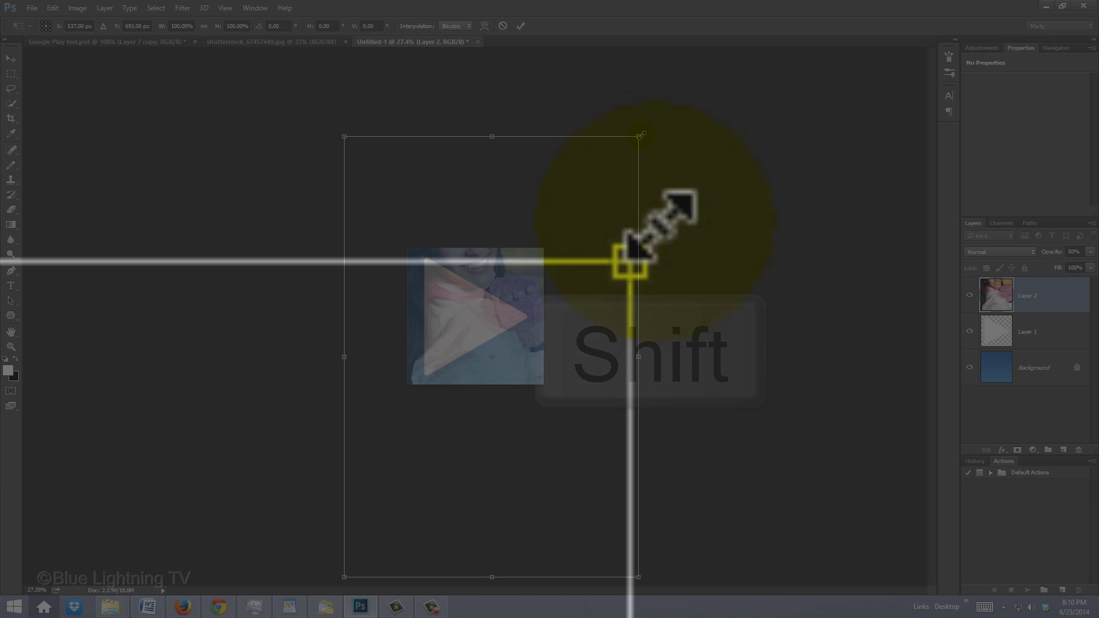
pyautogui.moveTo(643, 135); pyautogui.dragTo(552, 218)
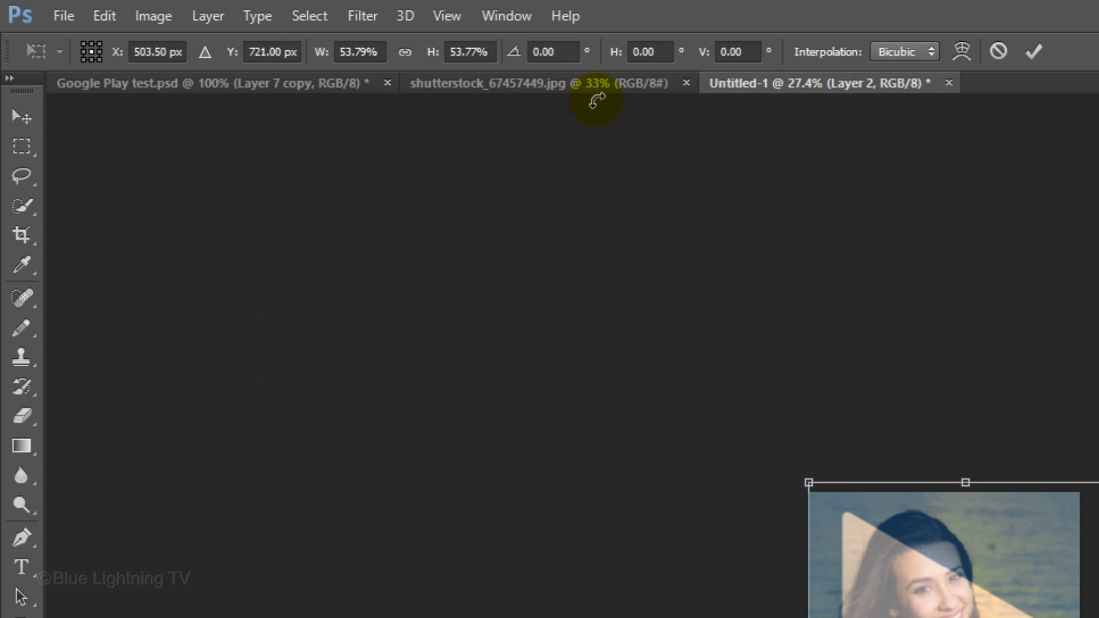
# Turn off snapping, position the woman over the triangle so the photo covers the canvas, and apply the transform
pyautogui.click(448, 13)
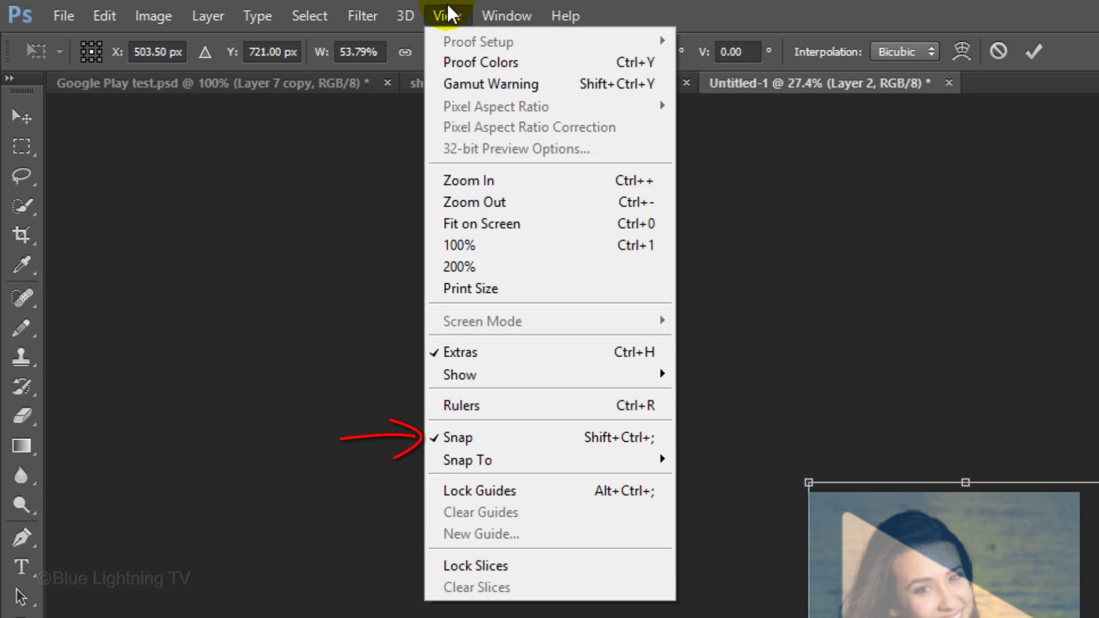
pyautogui.click(462, 437)
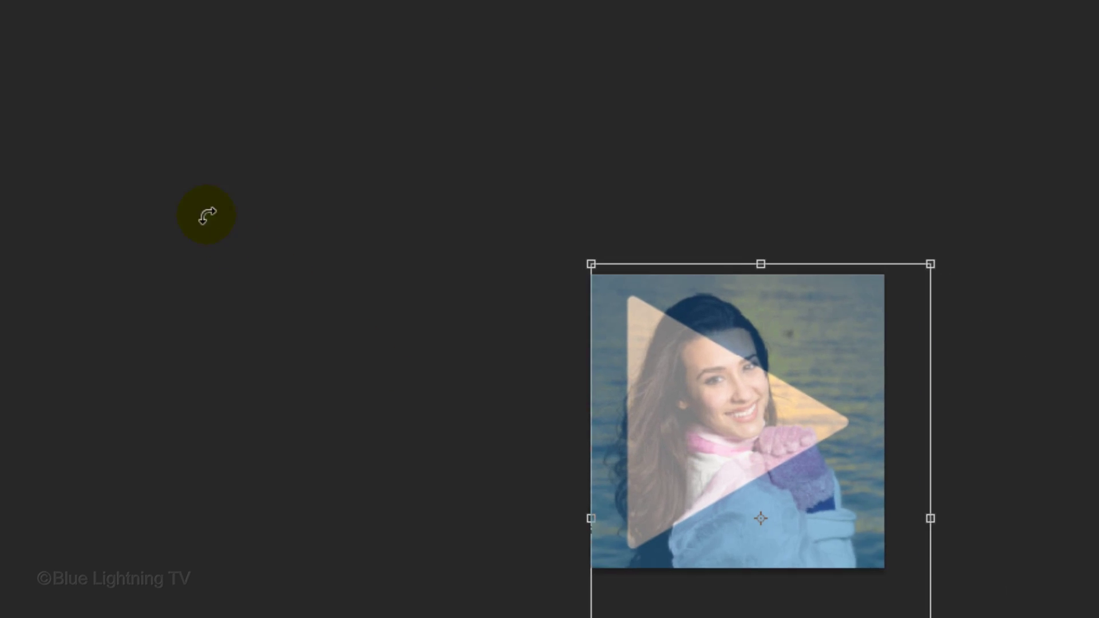
pyautogui.moveTo(530, 216)
pyautogui.mouseDown()
pyautogui.moveTo(495, 176)
pyautogui.moveTo(504, 207)
pyautogui.moveTo(522, 190)
pyautogui.moveTo(520, 201)
pyautogui.moveTo(531, 197)
pyautogui.moveTo(521, 199)
pyautogui.mouseUp()
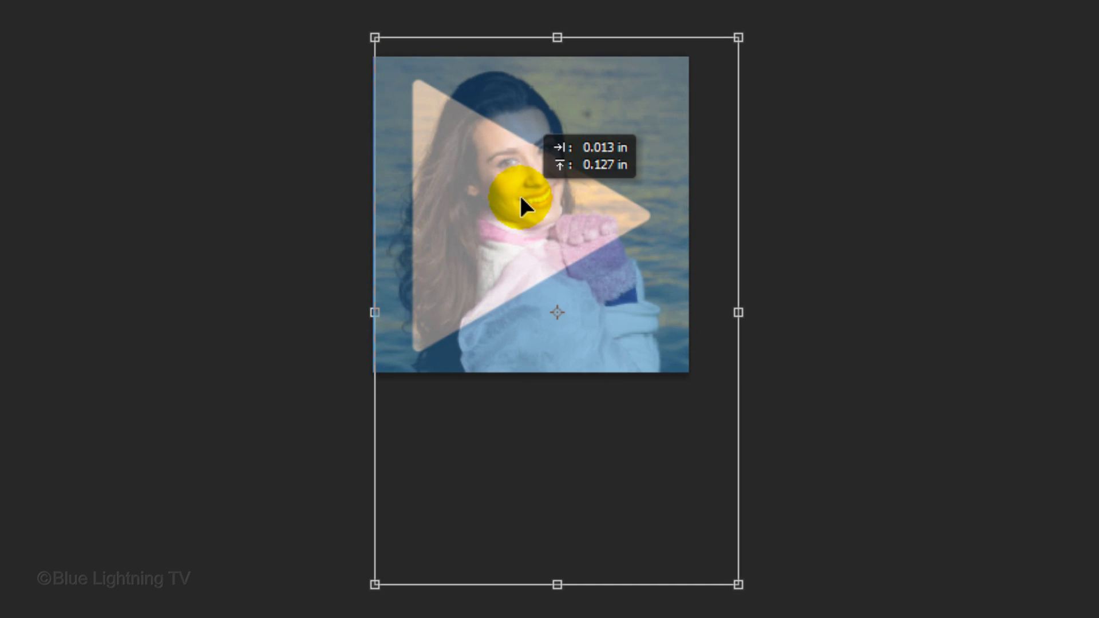
pyautogui.press('Return')
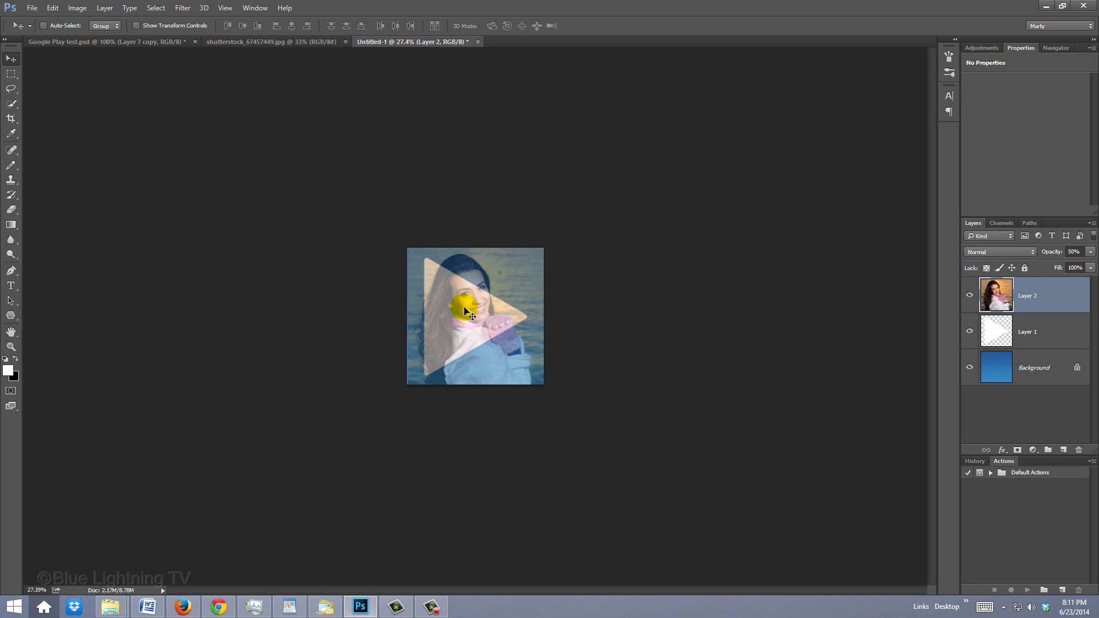
# Fit the canvas to the screen and set the photo layer's opacity back to 100%
pyautogui.hotkey('ctrl', '0')
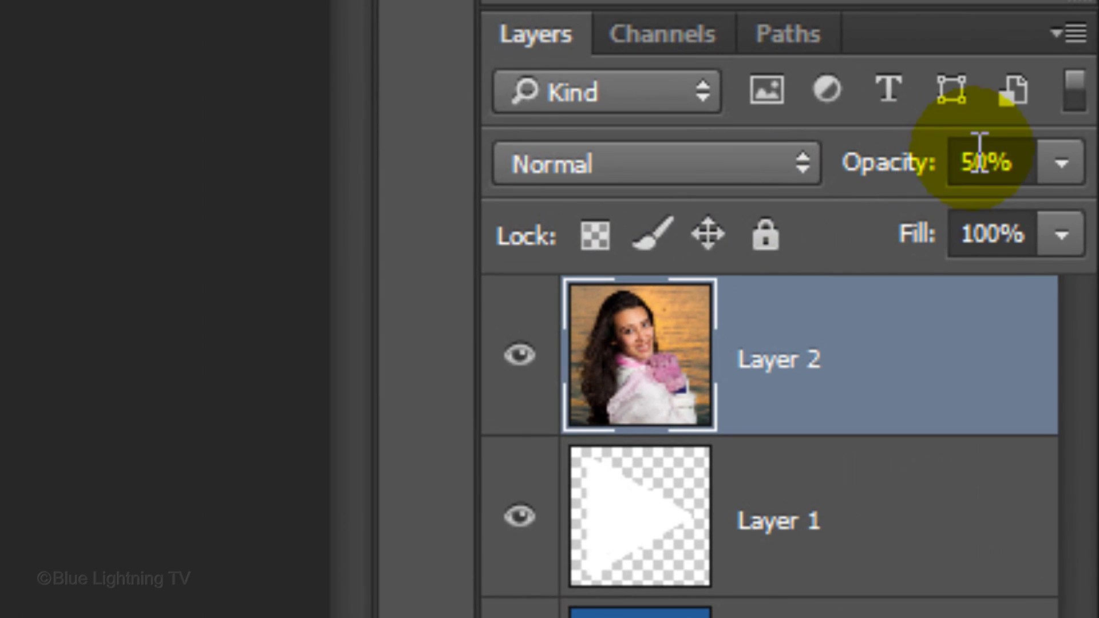
pyautogui.click(1018, 162)
pyautogui.write('100')
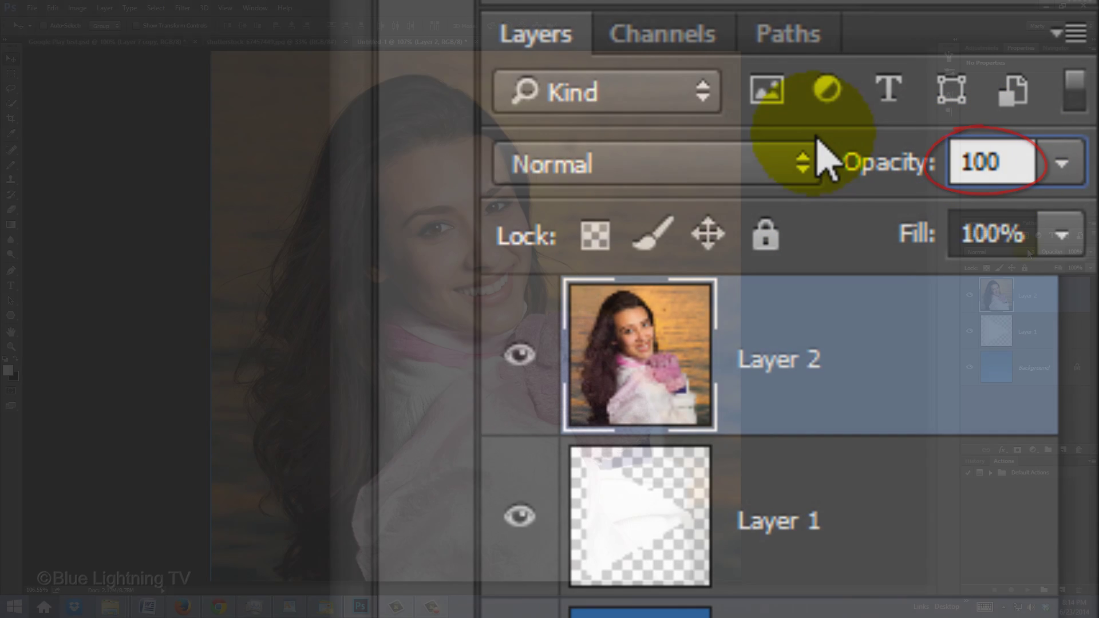
pyautogui.press('Return')
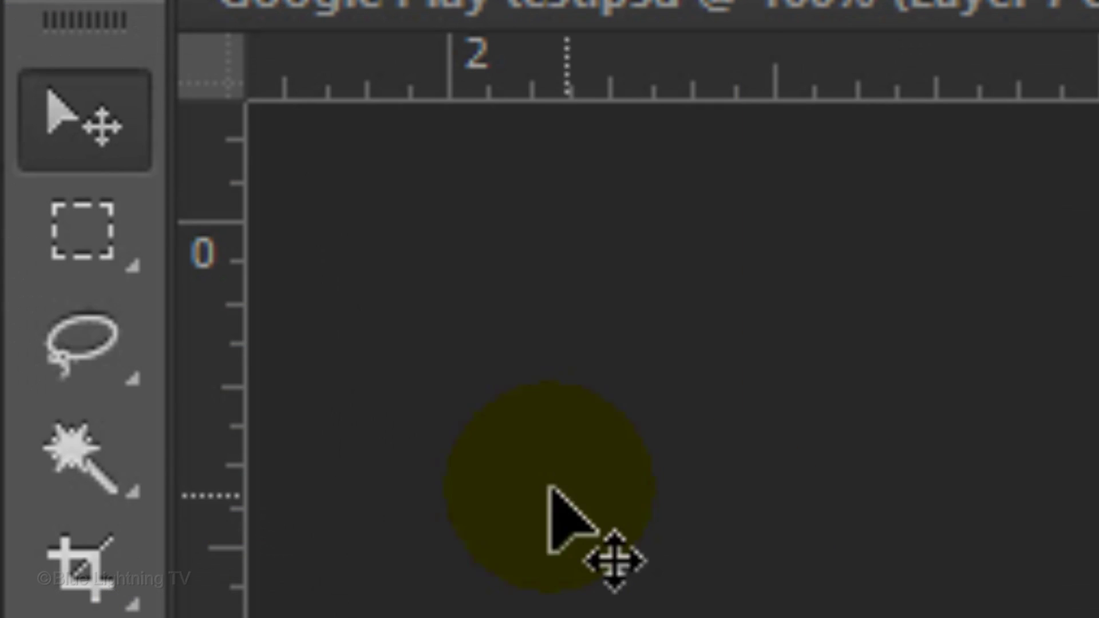
# Outline the woman with the Lasso Tool and open Refine Edge for that selection
pyautogui.click(11, 88)
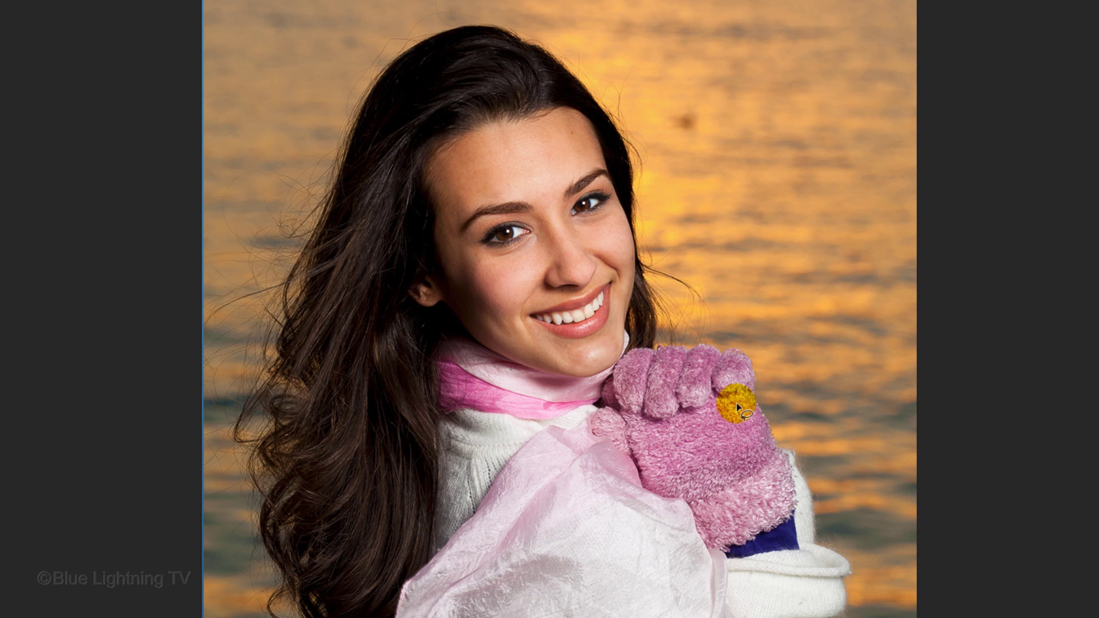
pyautogui.moveTo(705, 343)
pyautogui.mouseDown()
pyautogui.moveTo(633, 258)
pyautogui.moveTo(598, 92)
pyautogui.moveTo(428, 32)
pyautogui.moveTo(266, 376)
pyautogui.moveTo(269, 466)
pyautogui.mouseUp()
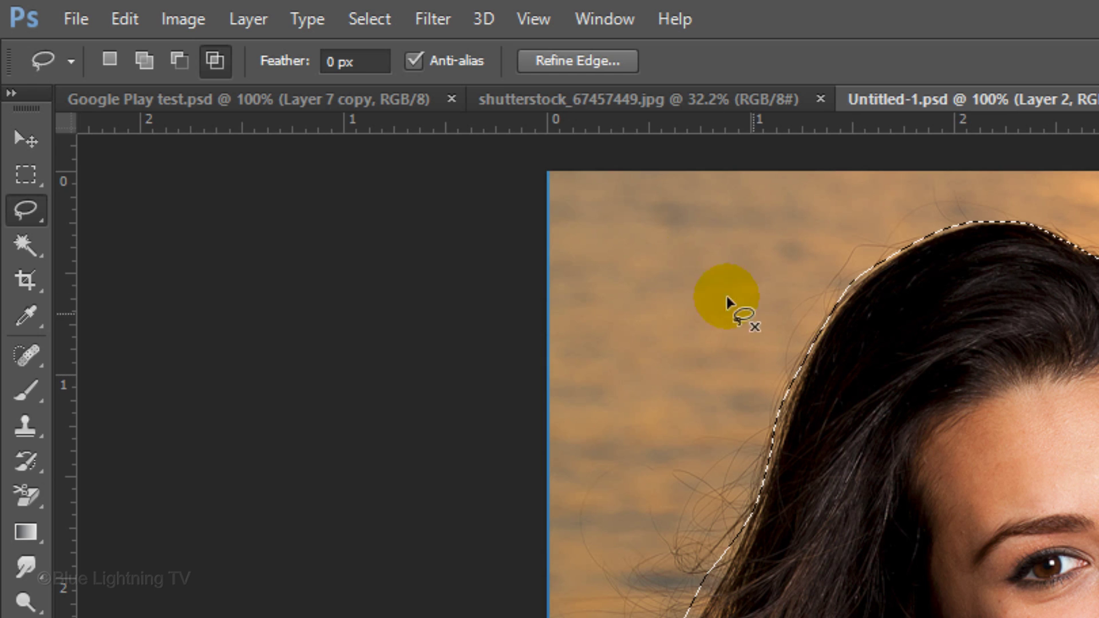
pyautogui.click(366, 19)
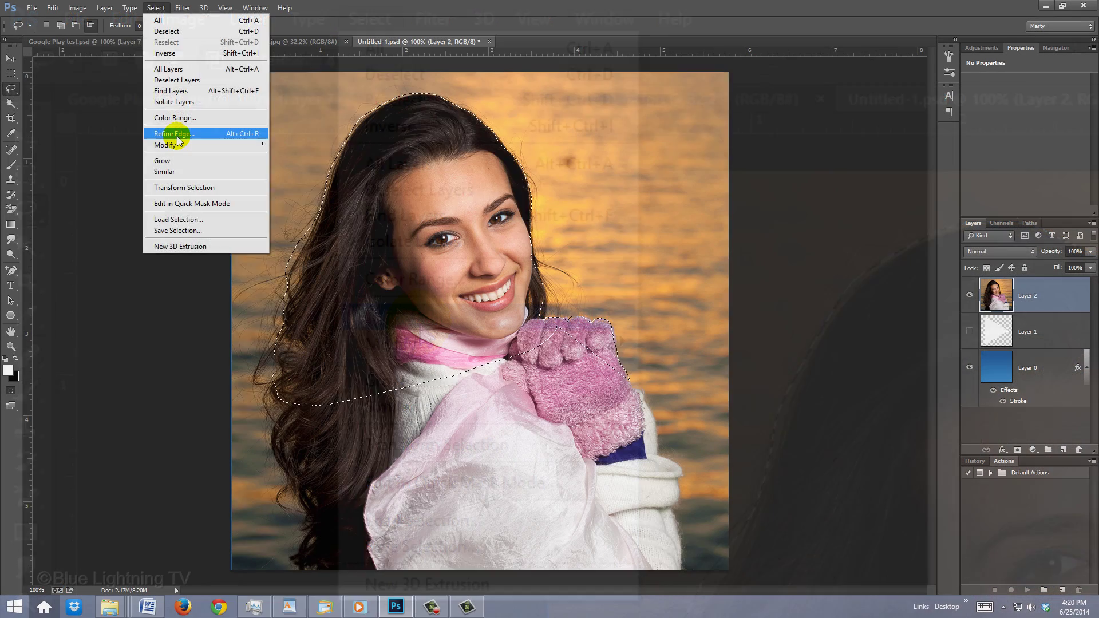
pyautogui.click(421, 321)
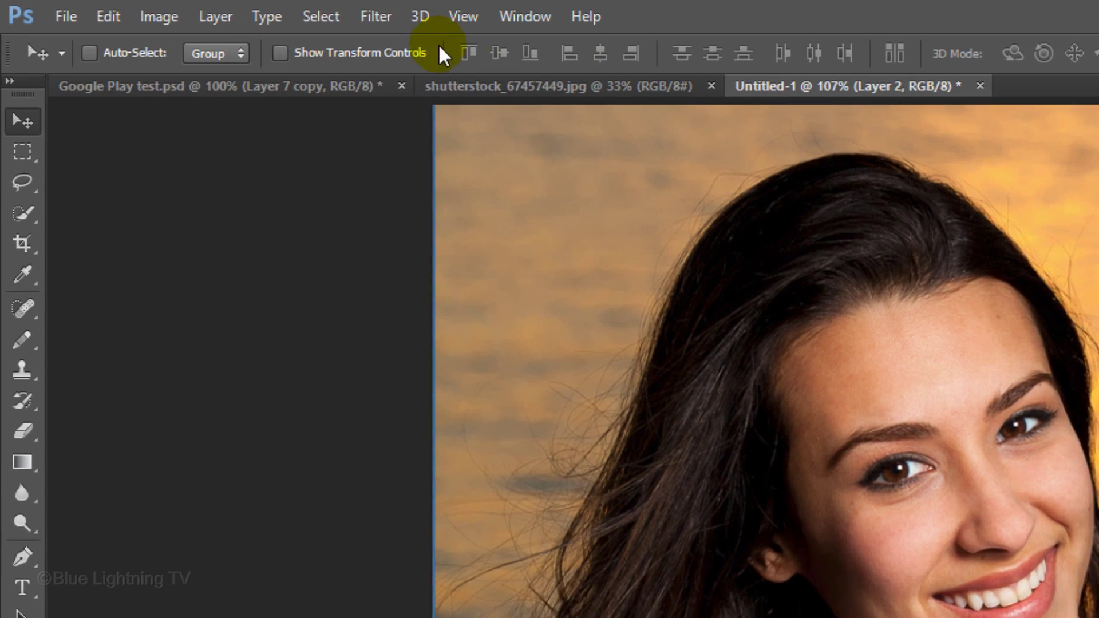
# Select the woman on the photo layer with an automatic Focus Area selection and continue into Refine Edge
pyautogui.click(321, 17)
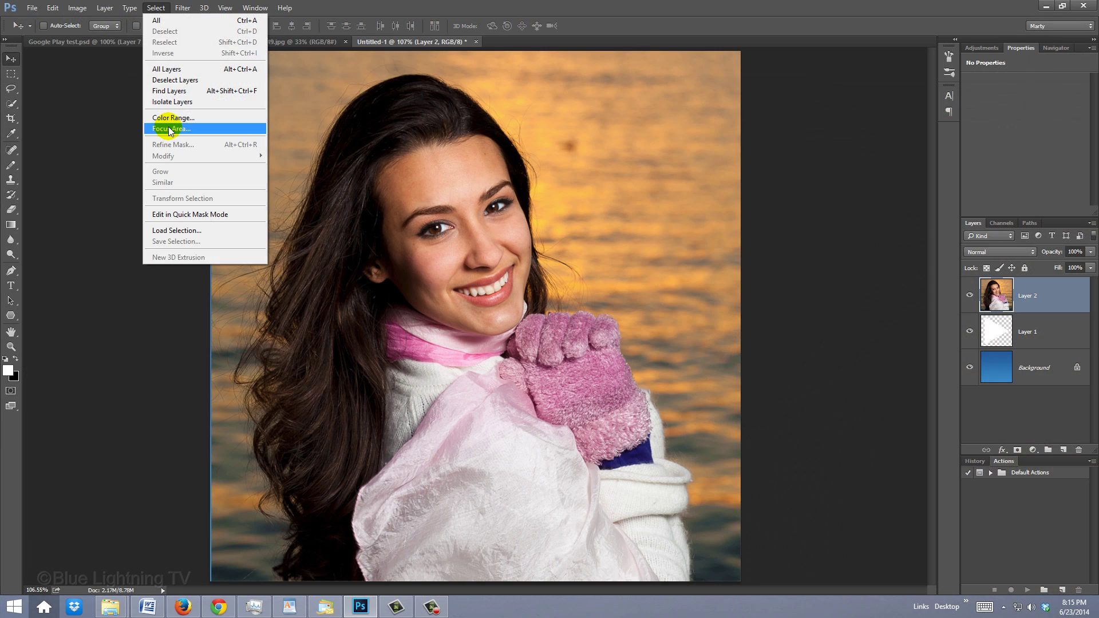
pyautogui.click(388, 295)
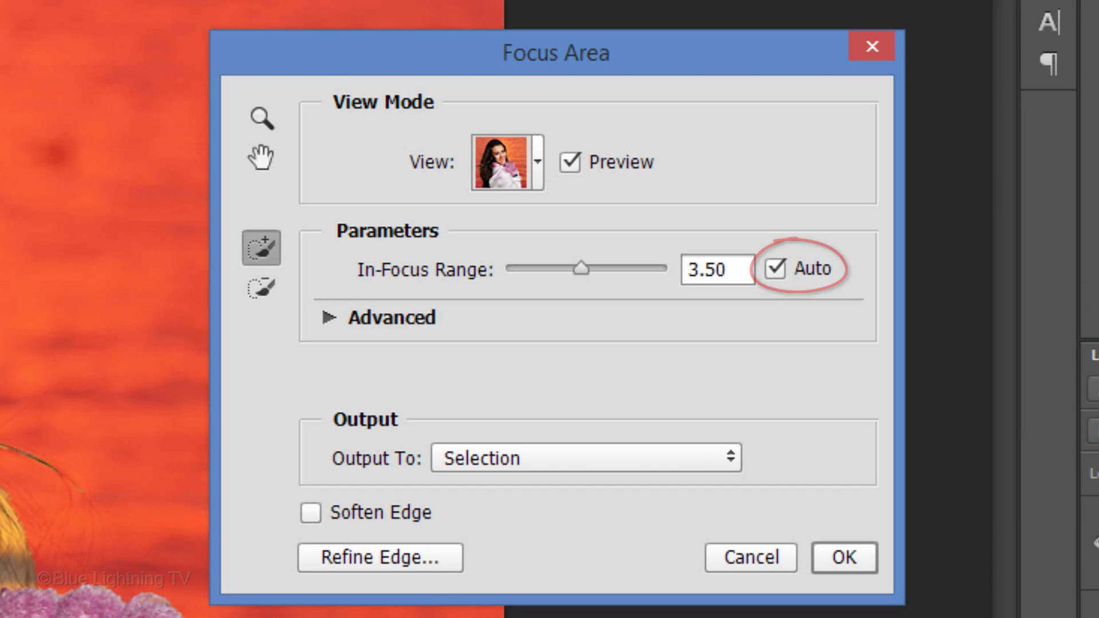
pyautogui.click(396, 551)
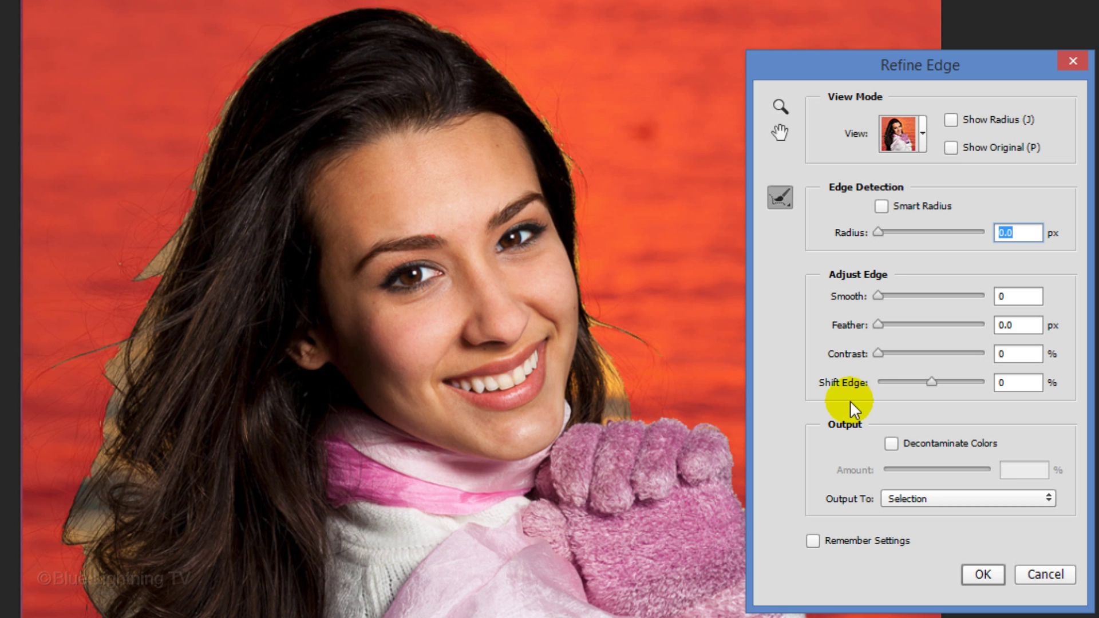
# Refine the selection with Smart Radius at 6.8 px and brush along the hair edges with the Refine Radius Tool
pyautogui.click(882, 207)
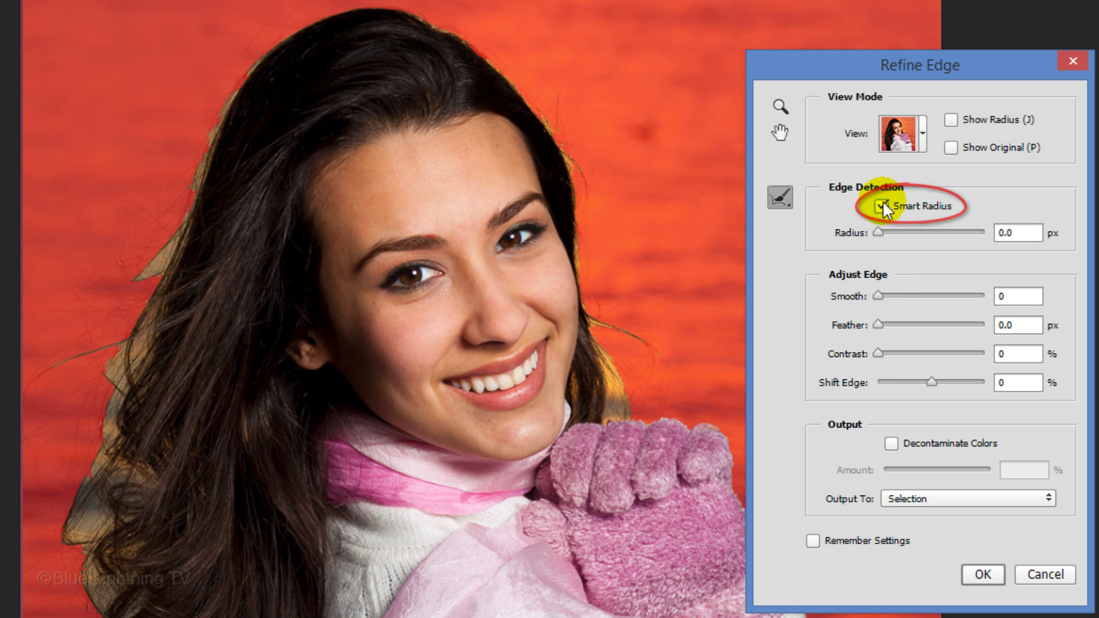
pyautogui.moveTo(877, 228); pyautogui.dragTo(918, 229)
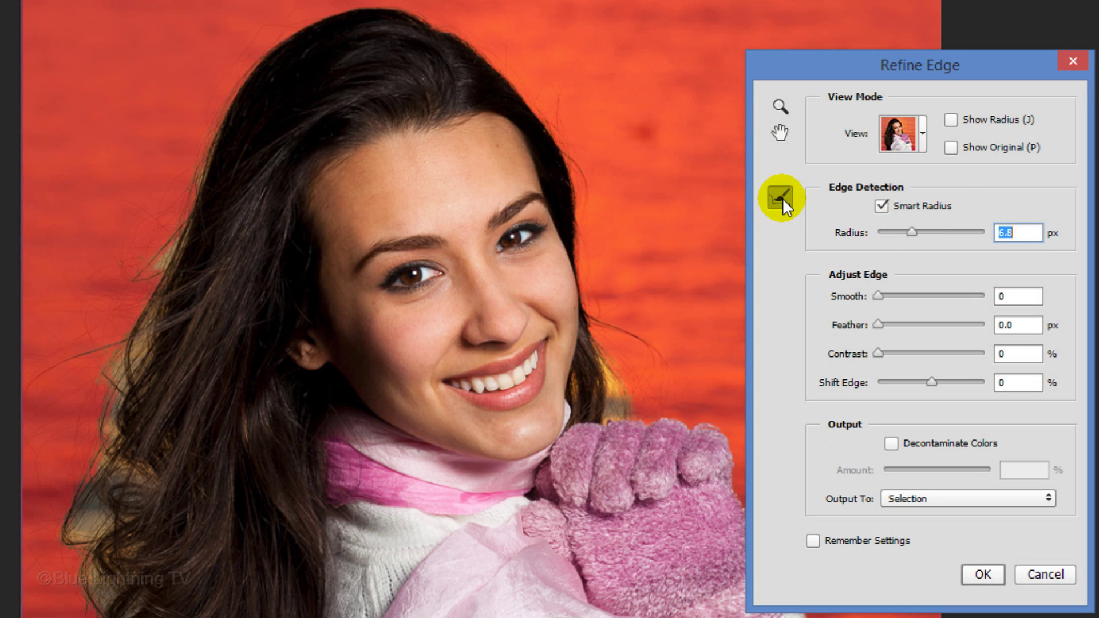
pyautogui.click(782, 197)
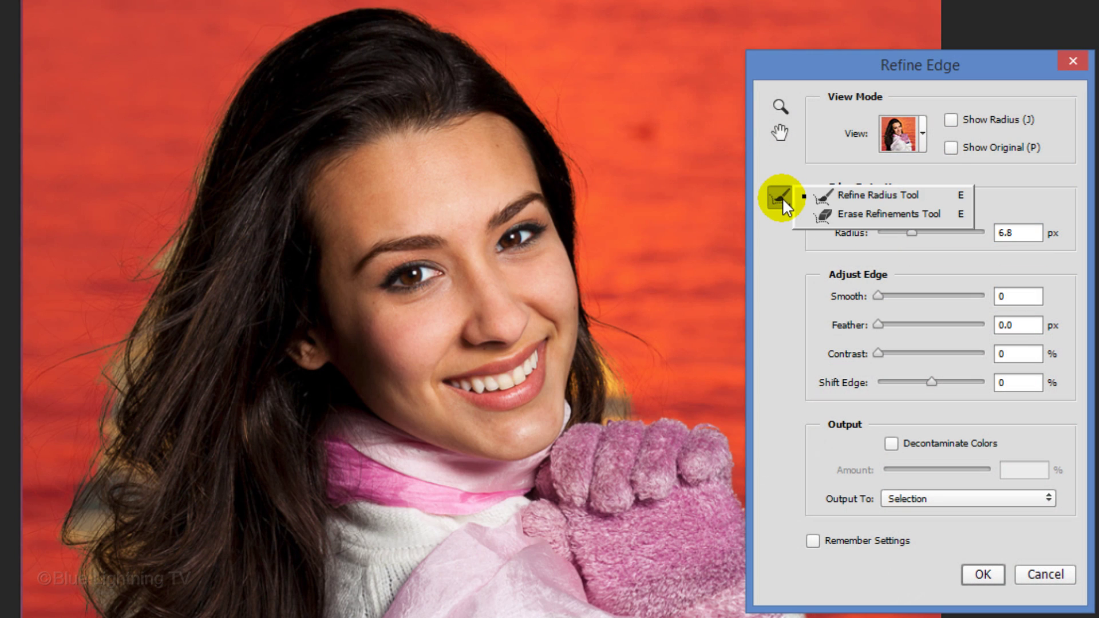
pyautogui.click(844, 195)
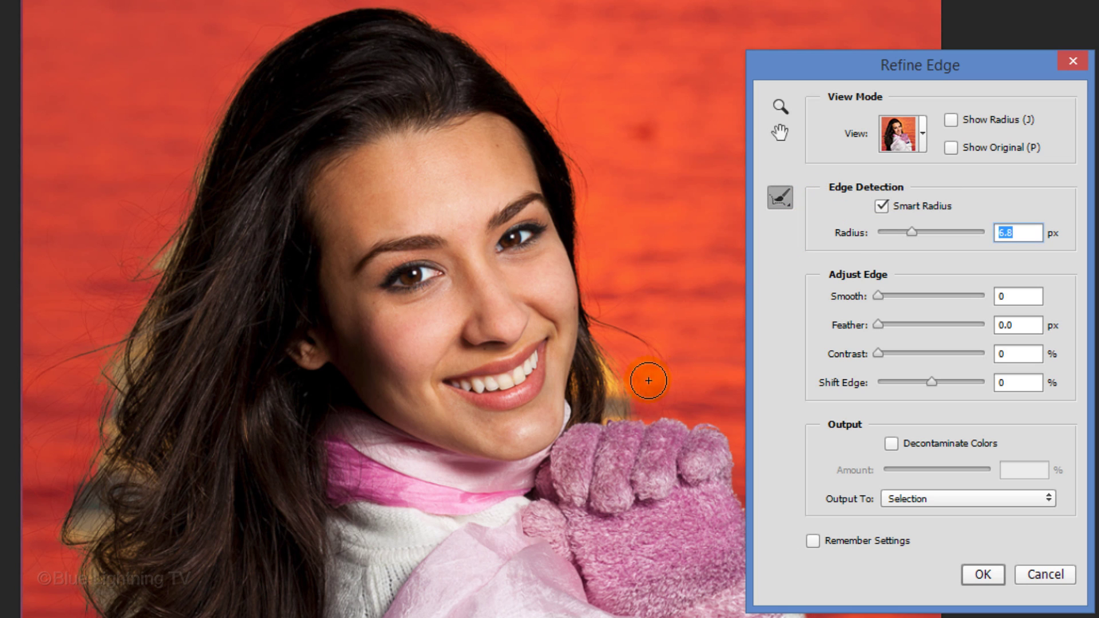
pyautogui.moveTo(564, 228)
pyautogui.mouseDown()
pyautogui.moveTo(507, 74)
pyautogui.moveTo(304, 29)
pyautogui.moveTo(172, 213)
pyautogui.moveTo(78, 413)
pyautogui.moveTo(103, 549)
pyautogui.moveTo(81, 599)
pyautogui.mouseUp()
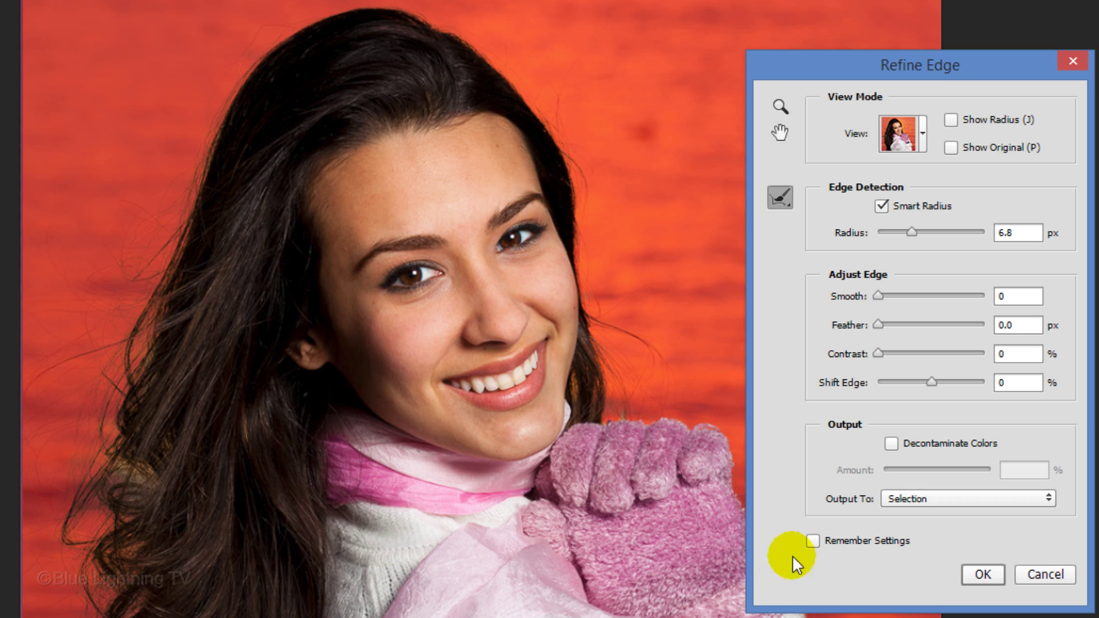
# Enable Decontaminate Colors for the refined selection and set its amount to 62%
pyautogui.click(891, 443)
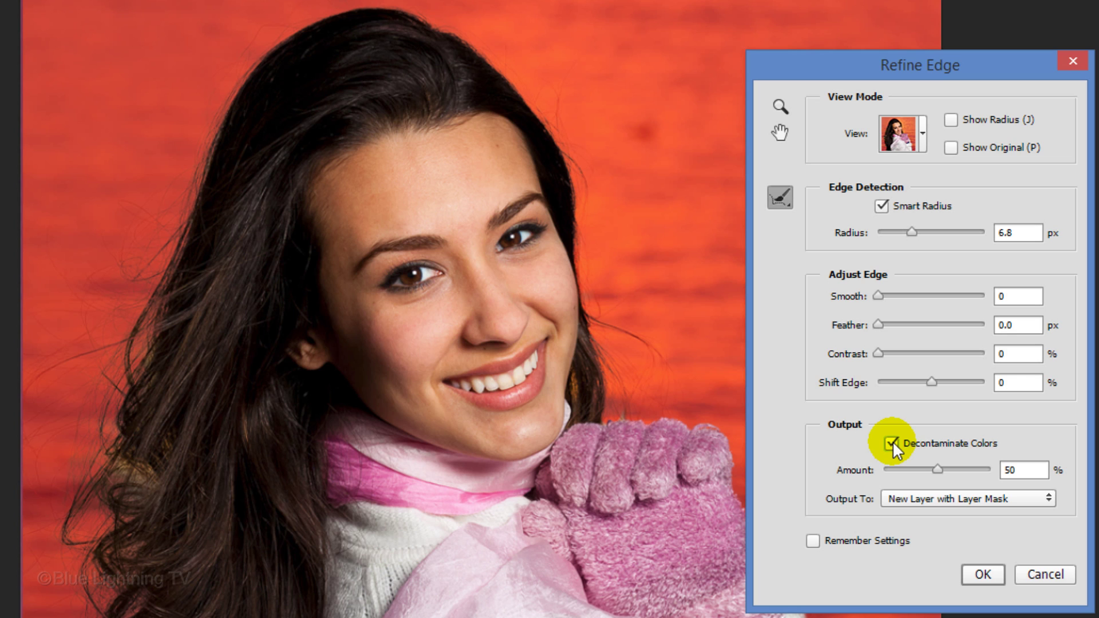
pyautogui.click(936, 467)
pyautogui.moveTo(936, 467); pyautogui.dragTo(949, 466)
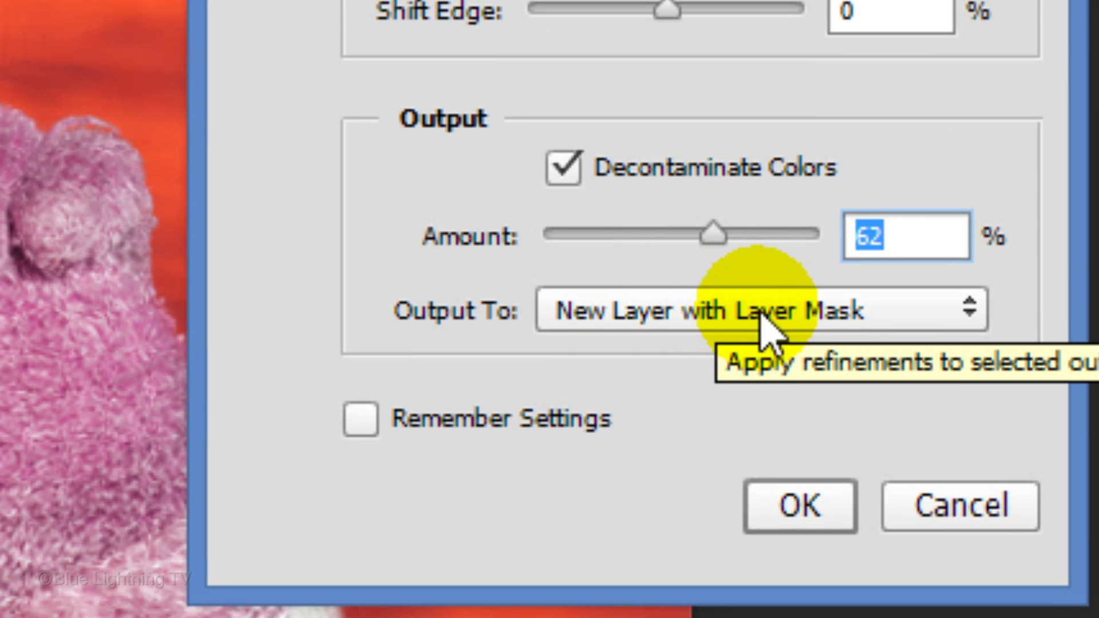
# Output the refined selection as a new layer with a layer mask and apply the refinement
pyautogui.click(912, 452)
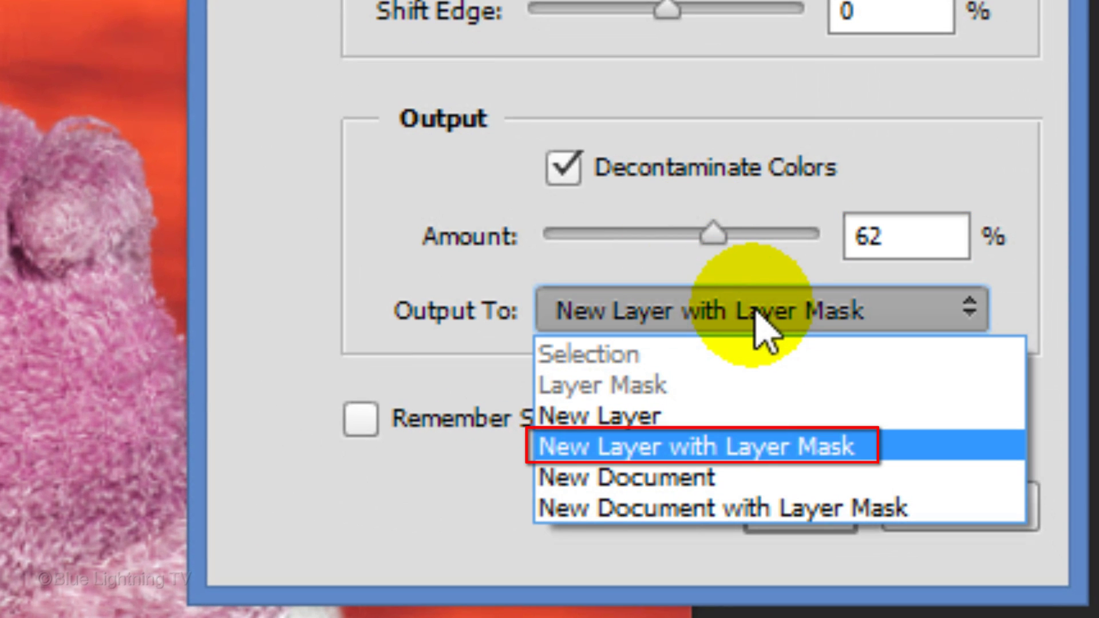
pyautogui.click(757, 313)
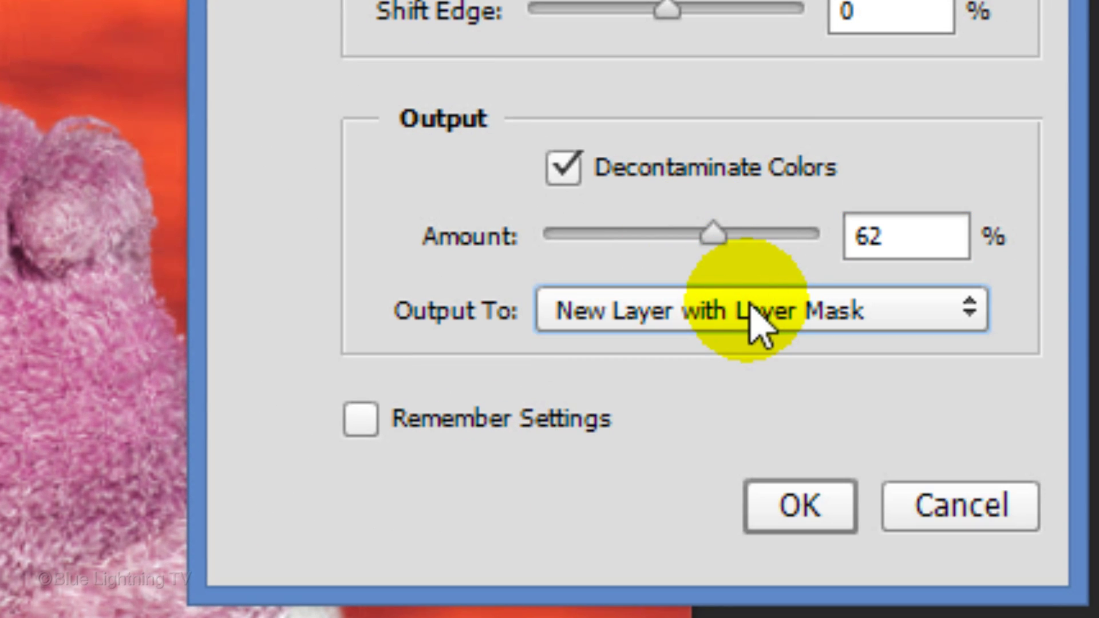
pyautogui.click(777, 513)
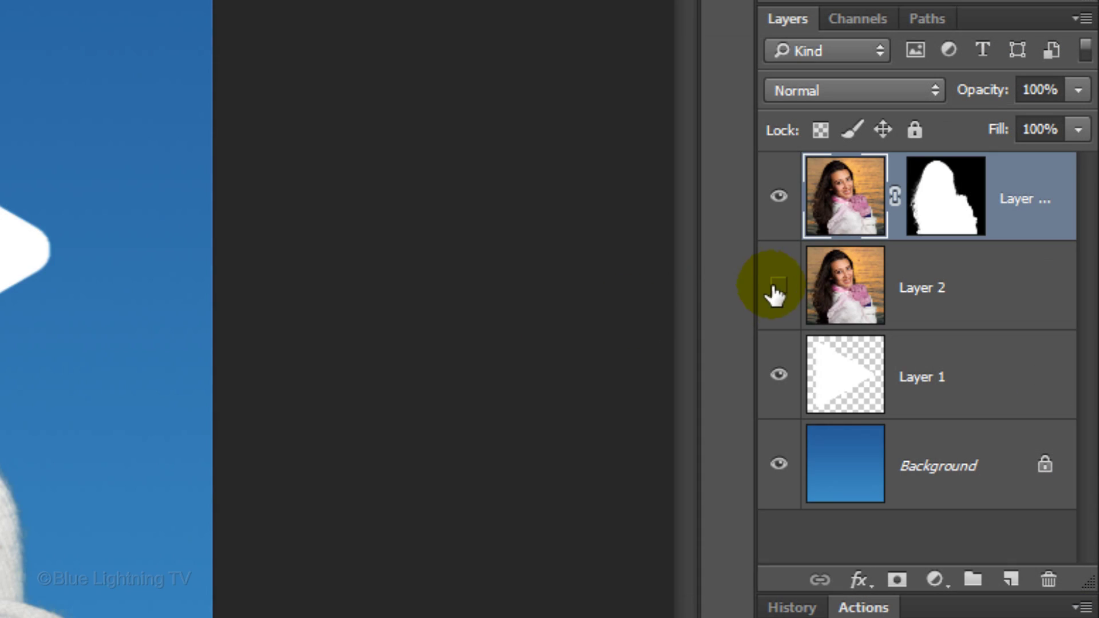
# Show Layer 2 and mask it to the triangle shape, using a selection loaded from Layer 1
pyautogui.click(970, 331)
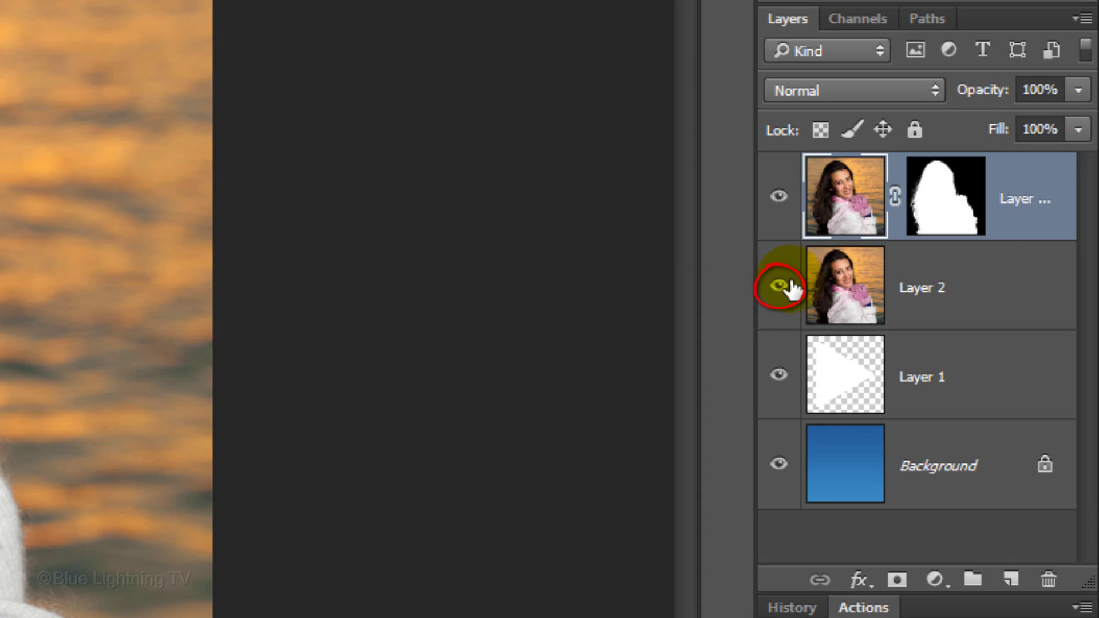
pyautogui.click(842, 283)
pyautogui.keyDown('ctrl'); pyautogui.click(840, 378); pyautogui.keyUp('ctrl')
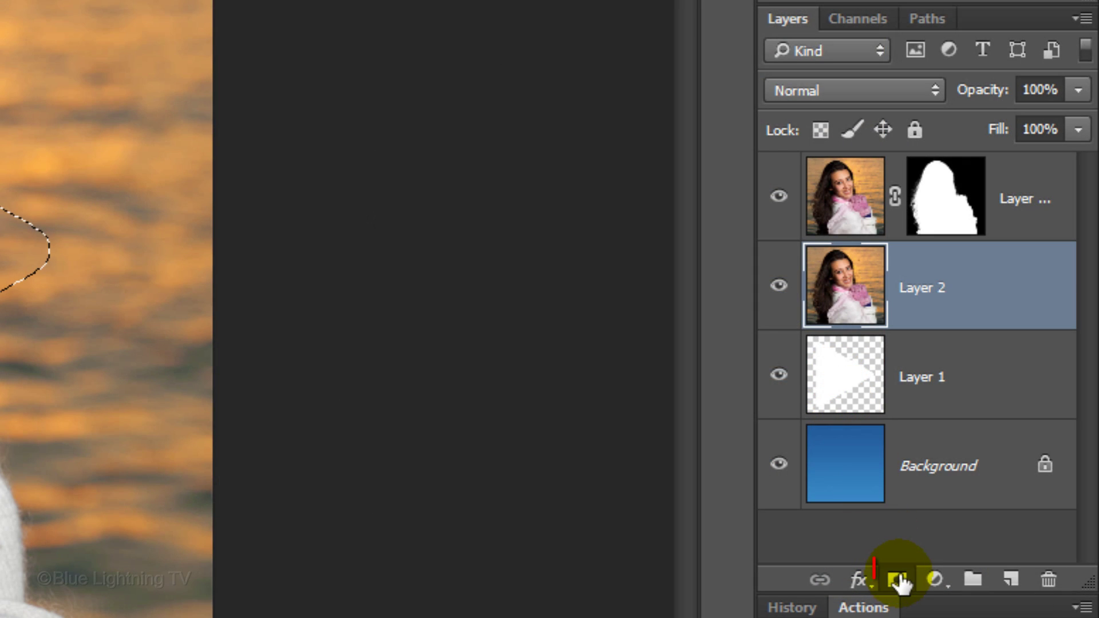
pyautogui.click(897, 579)
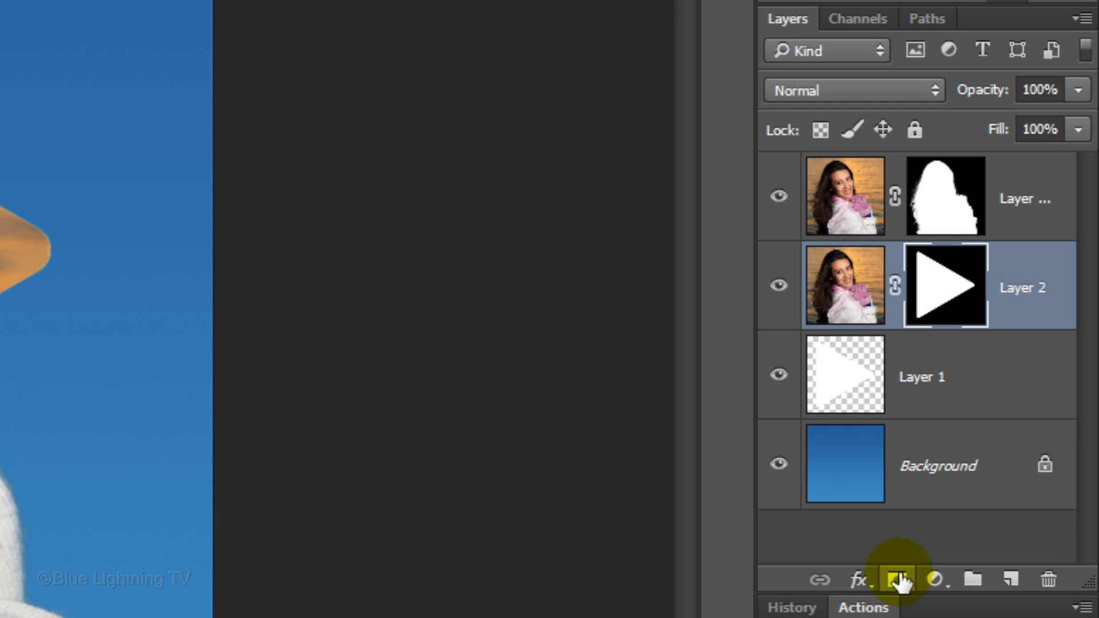
# Paint black on the cut-out's mask with the Pencil Tool to hide the woman beyond the triangle's left and lower edges, and hide Layer 1
pyautogui.click(935, 200)
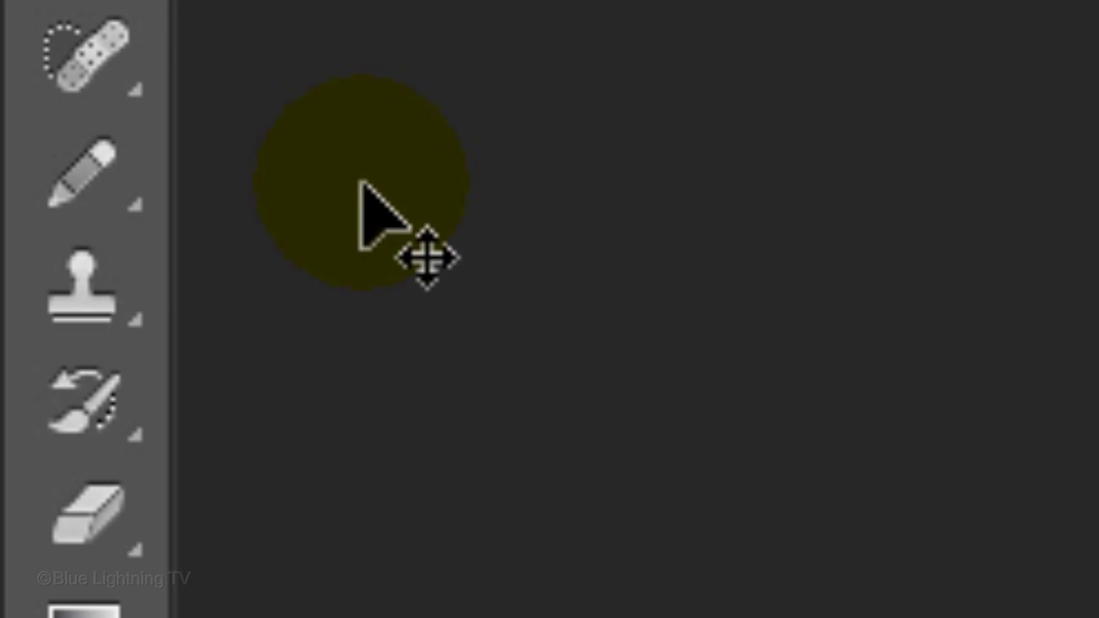
pyautogui.moveTo(81, 189)
pyautogui.mouseDown()
pyautogui.moveTo(262, 238)
pyautogui.moveTo(498, 252)
pyautogui.mouseUp()
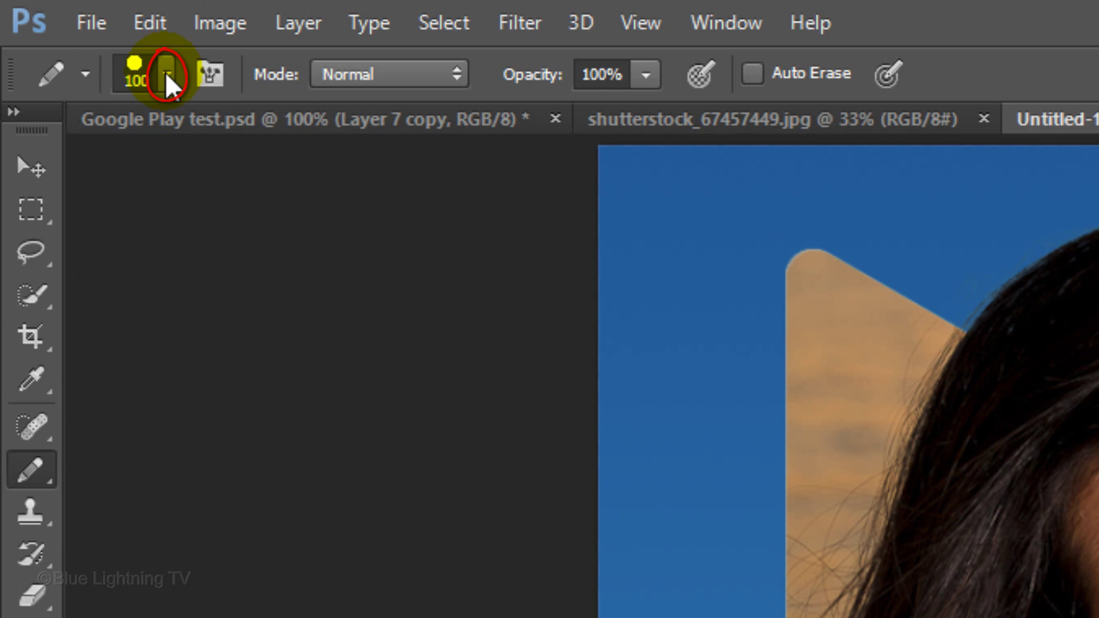
pyautogui.click(166, 72)
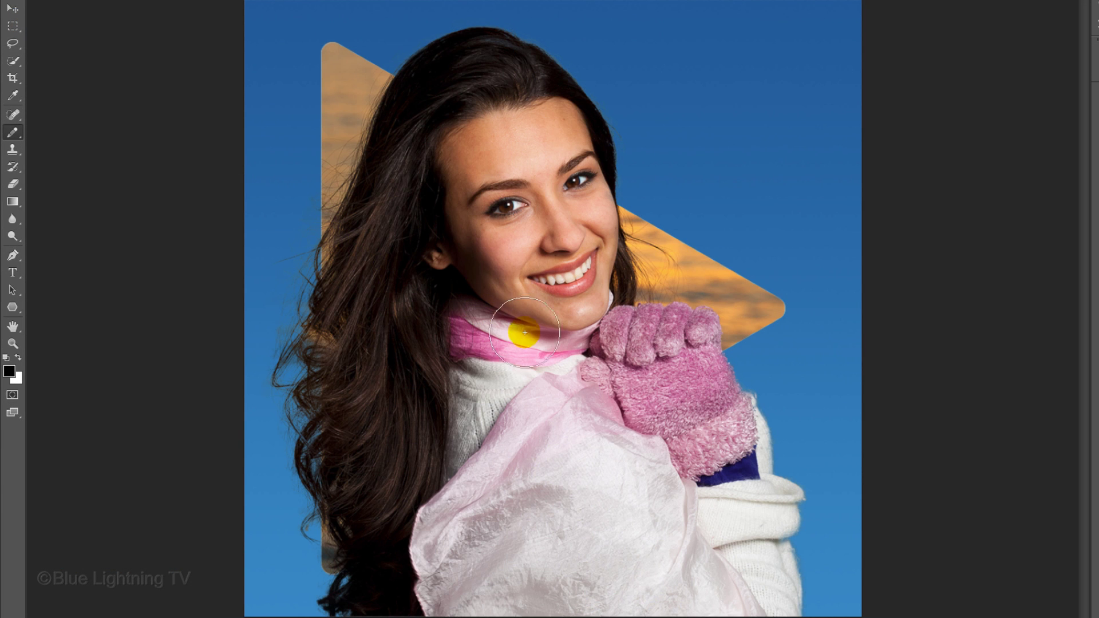
pyautogui.moveTo(644, 415)
pyautogui.mouseDown()
pyautogui.moveTo(741, 349)
pyautogui.moveTo(366, 590)
pyautogui.moveTo(713, 523)
pyautogui.moveTo(658, 520)
pyautogui.moveTo(308, 606)
pyautogui.moveTo(304, 449)
pyautogui.moveTo(295, 458)
pyautogui.moveTo(290, 400)
pyautogui.moveTo(308, 255)
pyautogui.mouseUp()
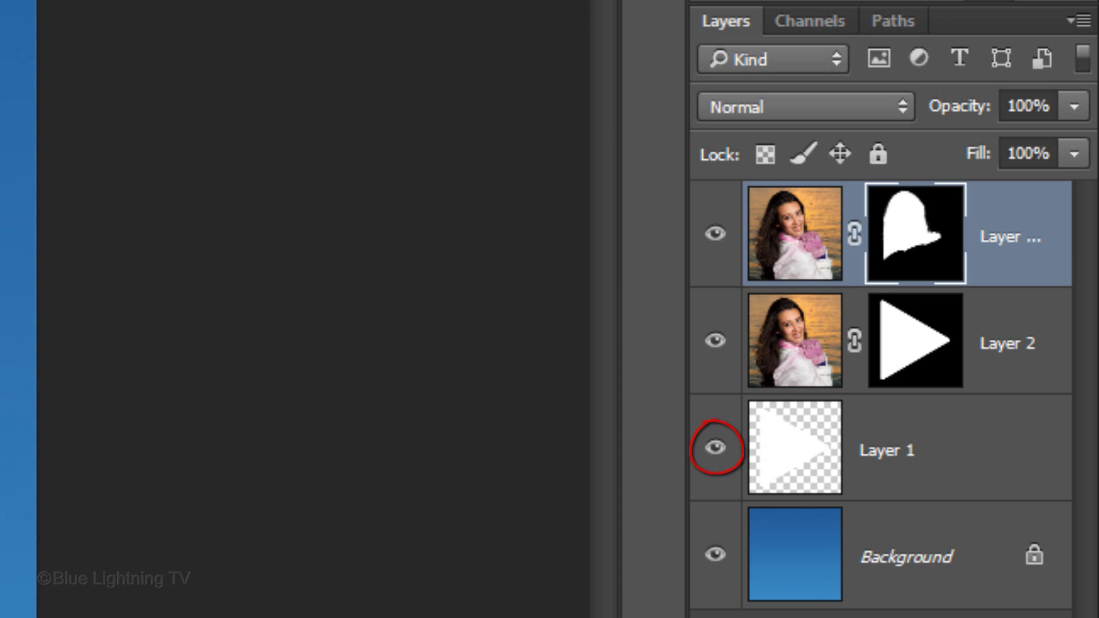
pyautogui.click(716, 447)
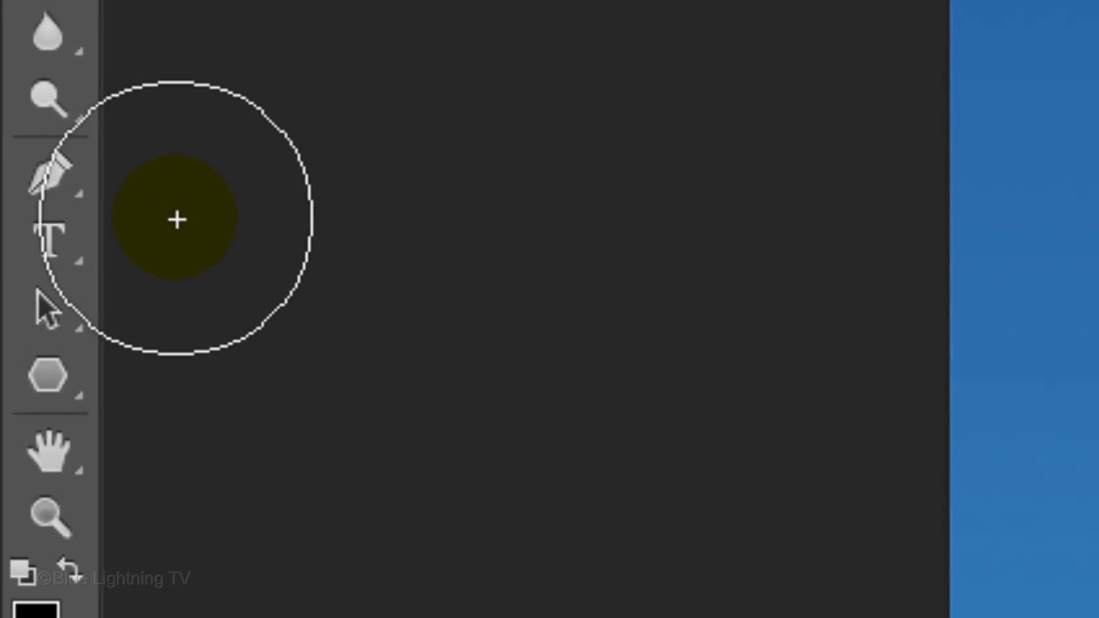
# Set the Horizontal Type Tool to Catull Regular at 43 pt with Smooth anti-aliasing
pyautogui.click(11, 285)
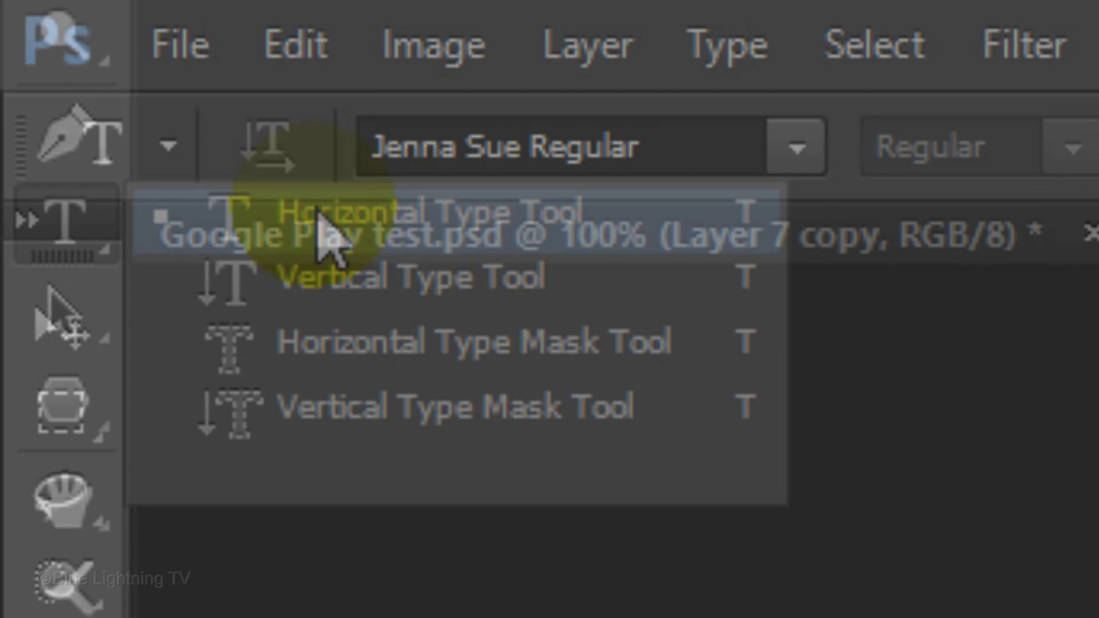
pyautogui.click(323, 223)
pyautogui.click(706, 143)
pyautogui.write('cat')
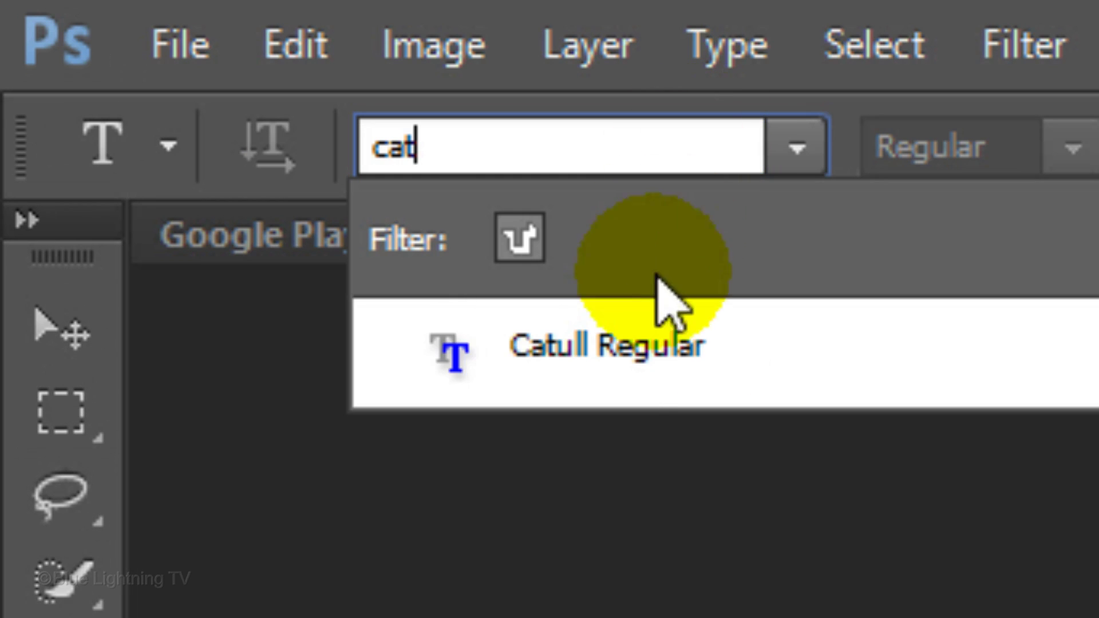
pyautogui.click(651, 345)
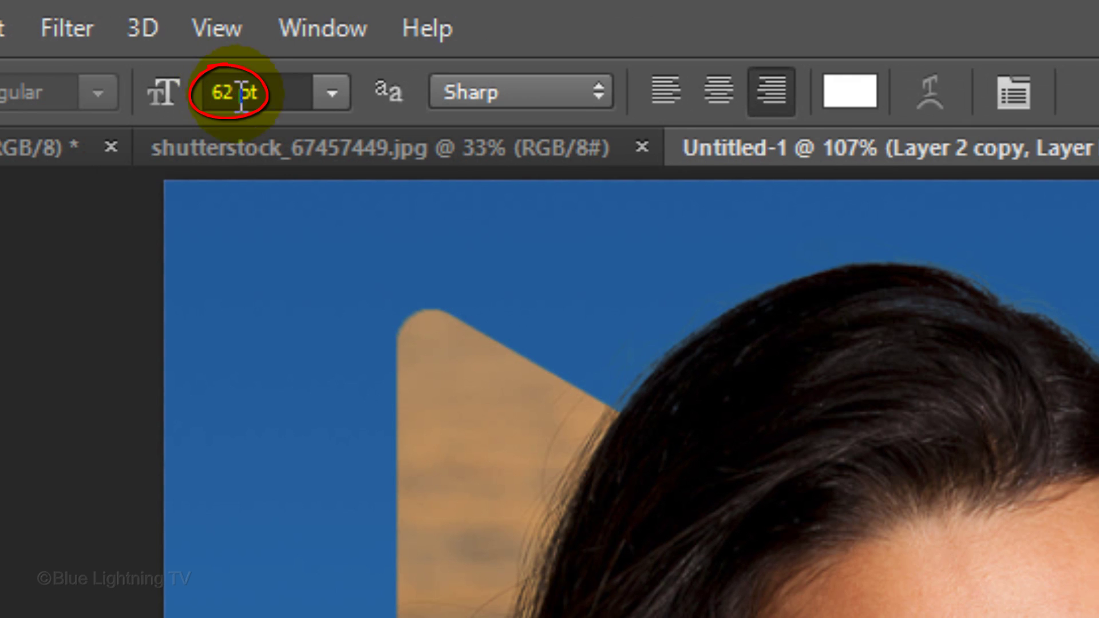
pyautogui.click(242, 93)
pyautogui.write('43pt')
pyautogui.click(589, 101)
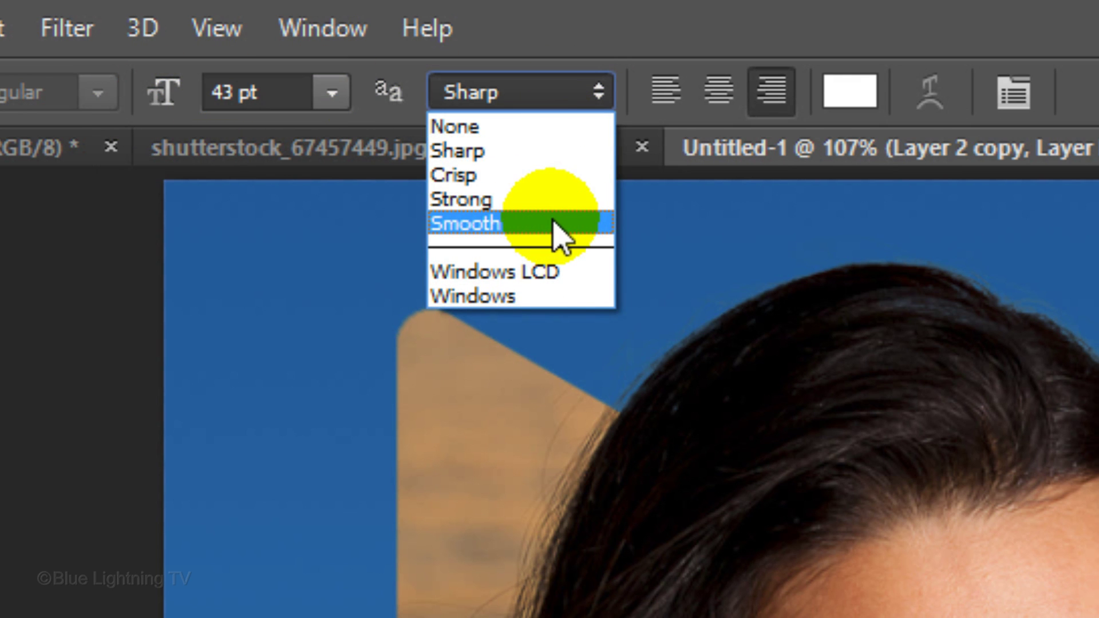
pyautogui.click(559, 232)
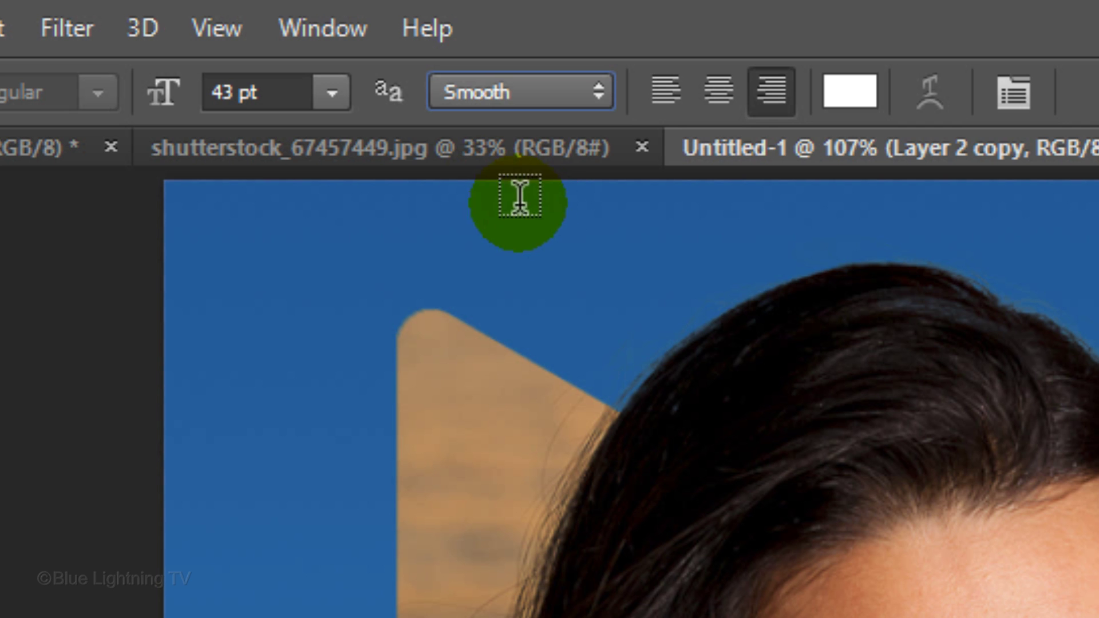
# Show the Character settings and add the text "Google play" on the blue area below the triangle
pyautogui.click(341, 29)
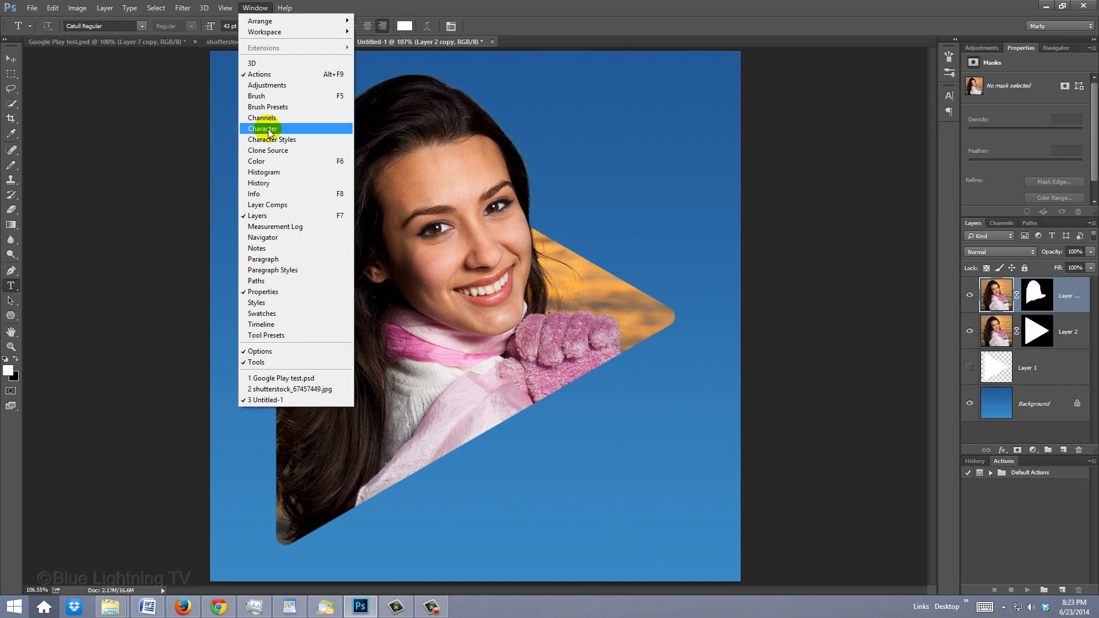
pyautogui.click(375, 454)
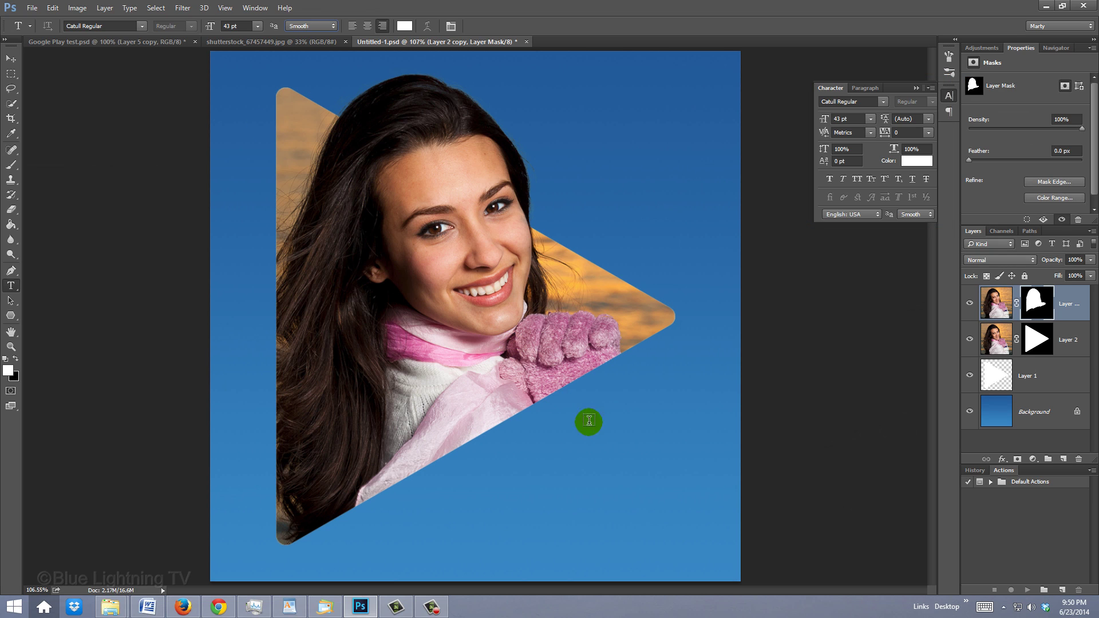
pyautogui.click(658, 479)
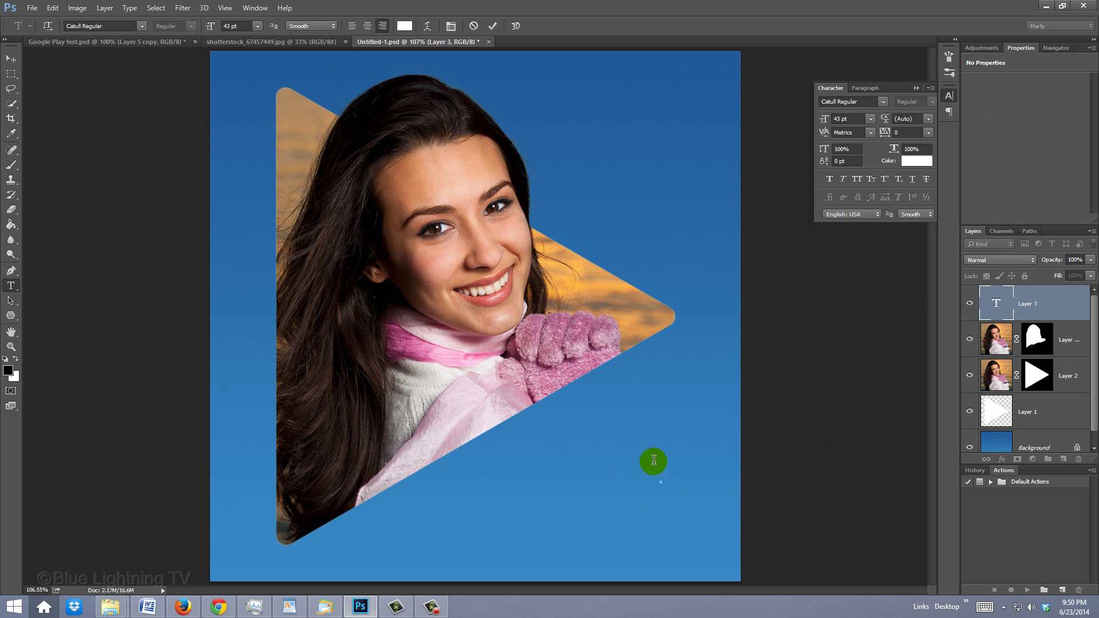
pyautogui.write('Google play')
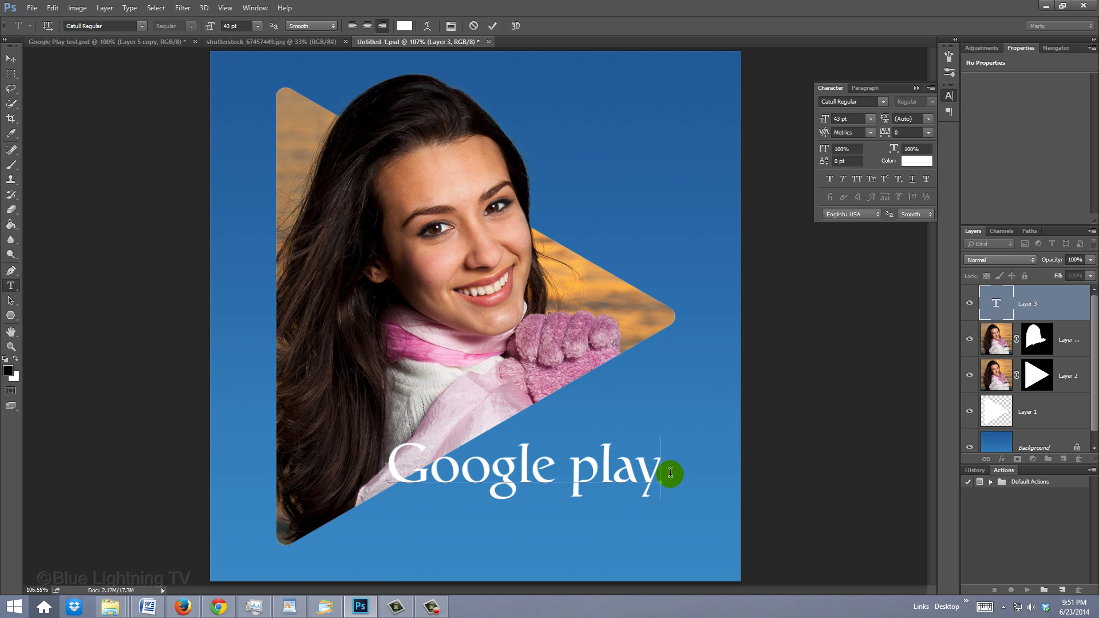
# Change the word "play" to Arial Regular and move the whole text down near the canvas's lower right
pyautogui.moveTo(664, 470); pyautogui.dragTo(581, 466)
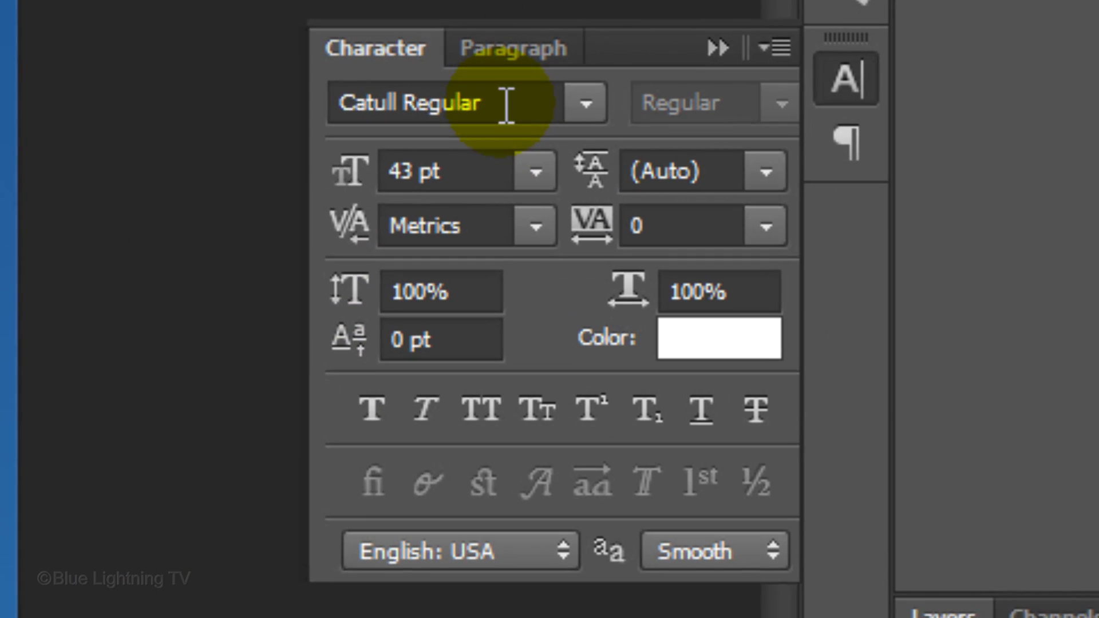
pyautogui.click(736, 102)
pyautogui.write('ari')
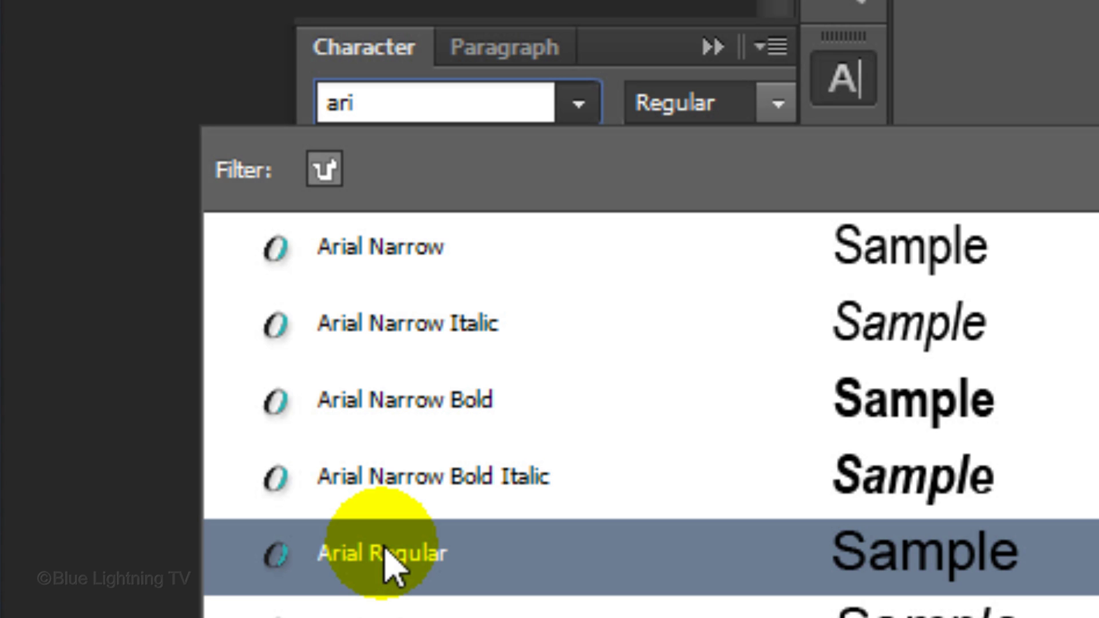
pyautogui.click(385, 551)
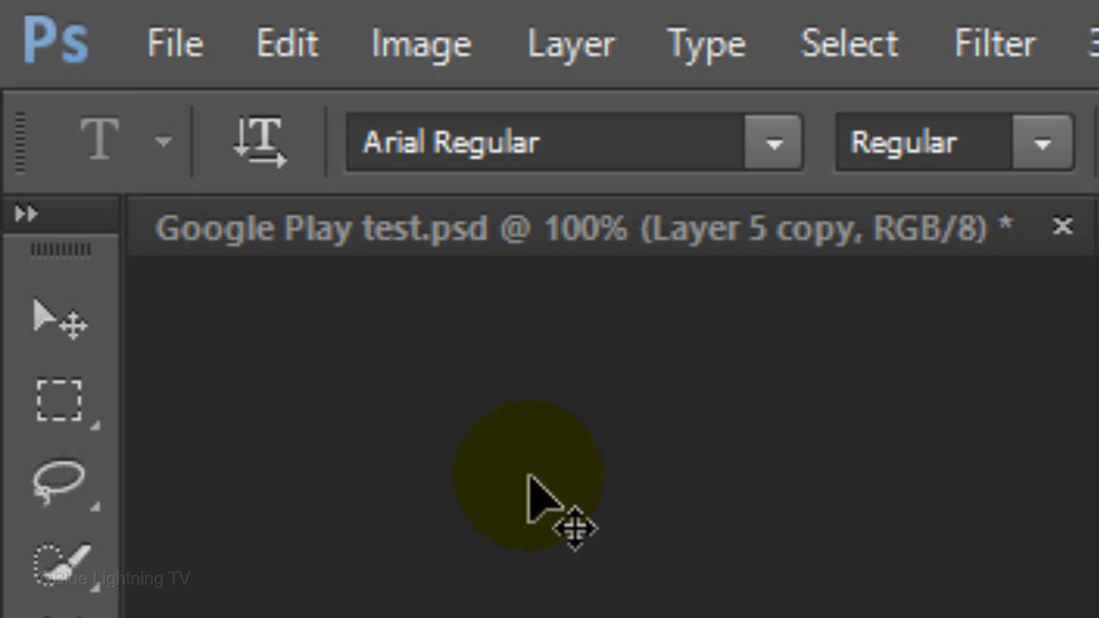
pyautogui.click(76, 322)
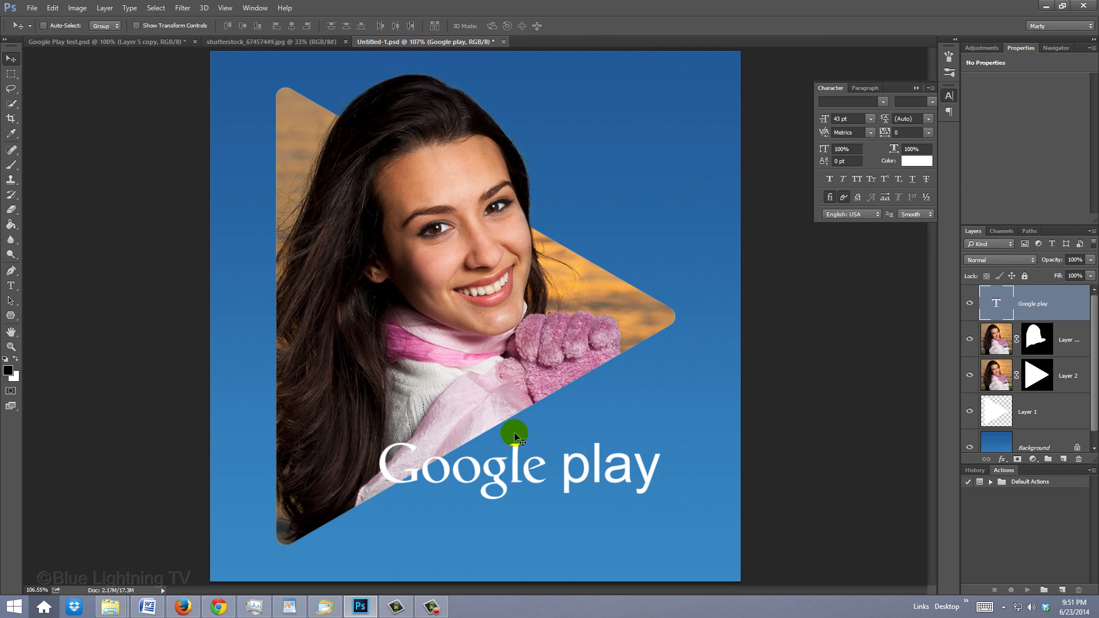
pyautogui.moveTo(575, 475); pyautogui.dragTo(585, 518)
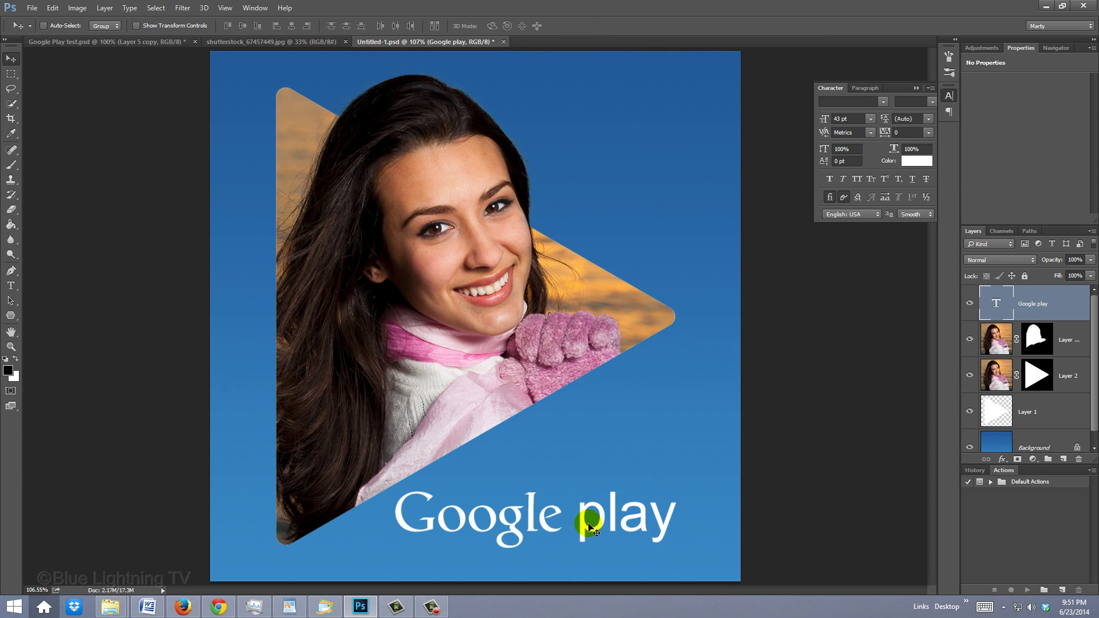
# Start a new text line below the triangle's tip in Jenna Sue Regular, 62 pt, with Faux Italic
pyautogui.press('t')
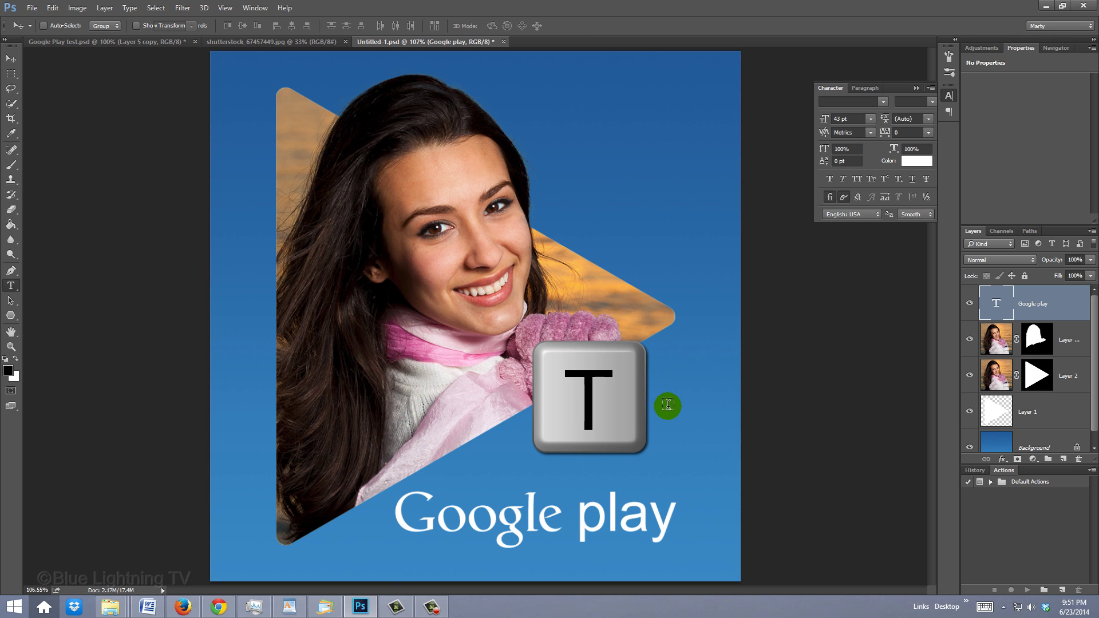
pyautogui.click(670, 406)
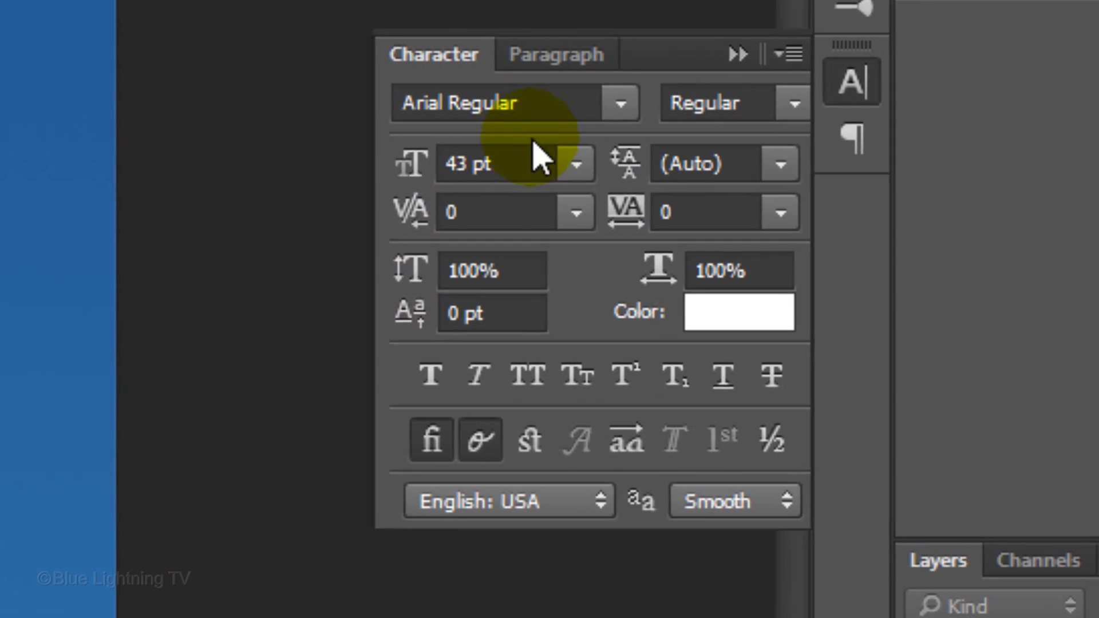
pyautogui.click(550, 103)
pyautogui.write('jenn')
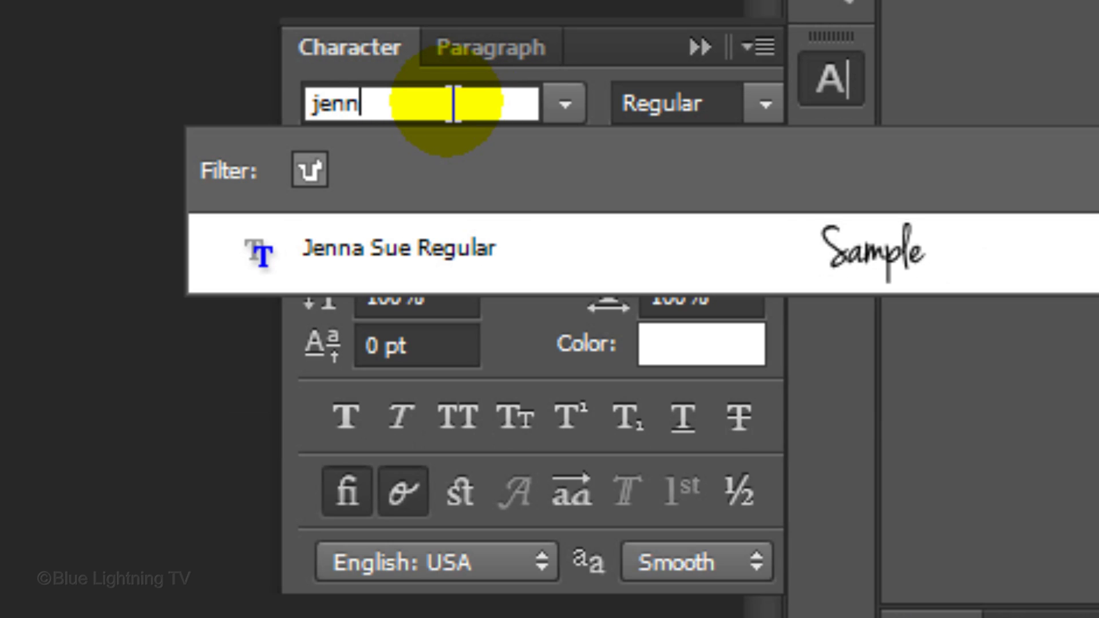
pyautogui.click(421, 246)
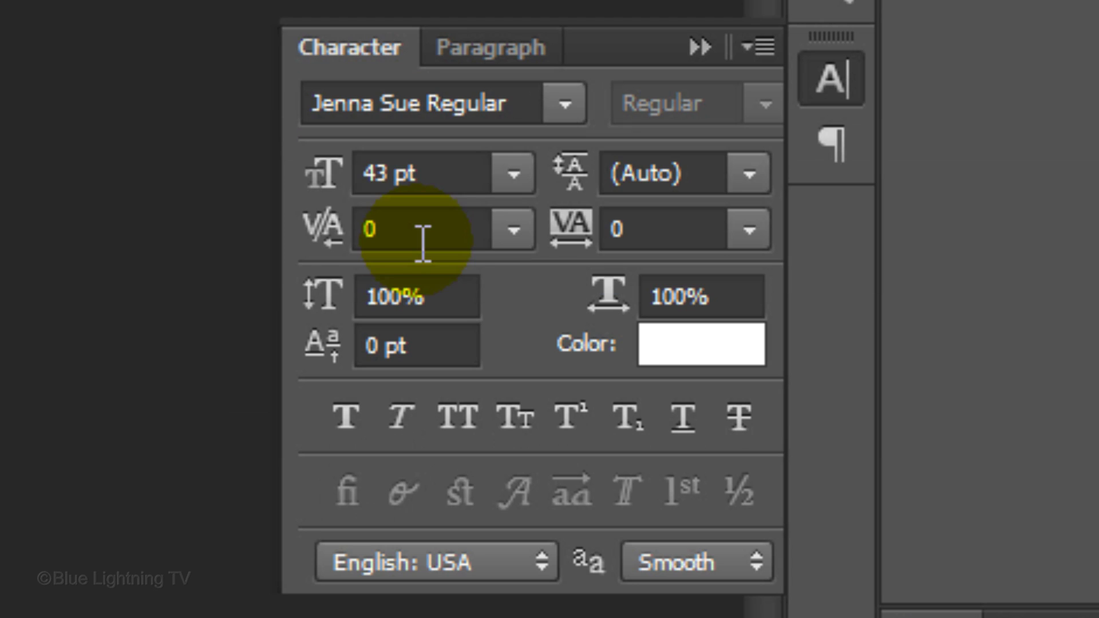
pyautogui.doubleClick(400, 173)
pyautogui.write('62')
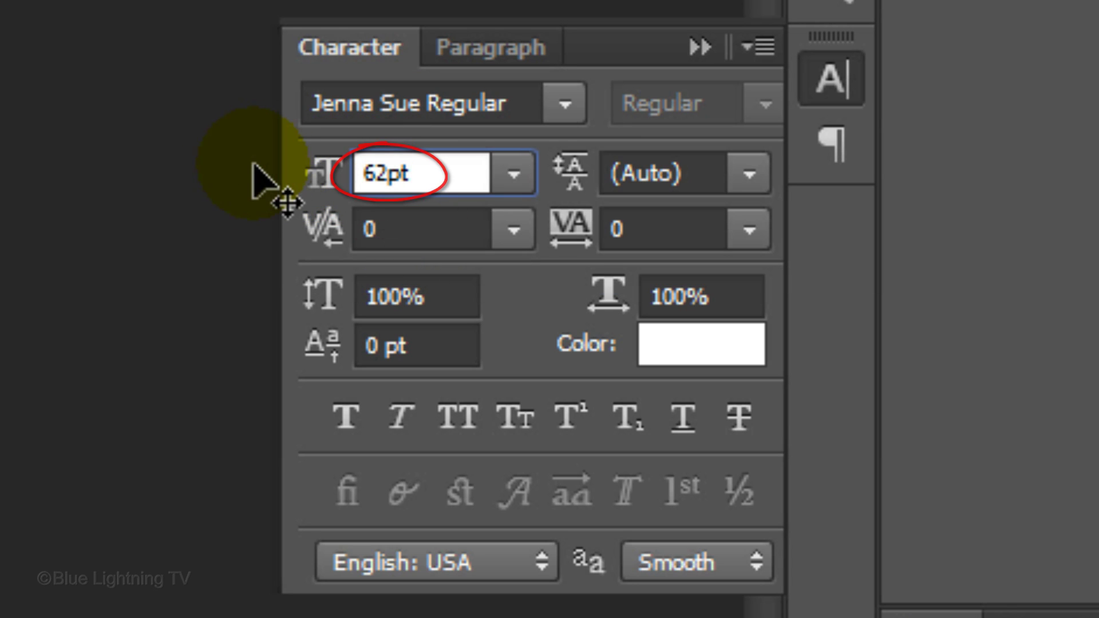
pyautogui.click(396, 418)
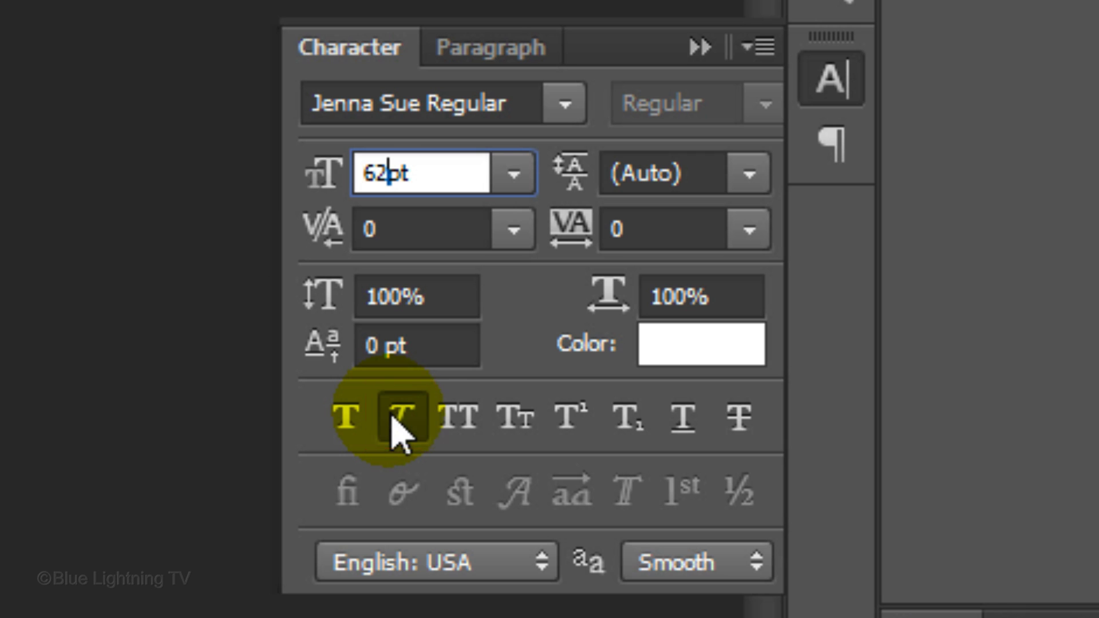
# Set the text colour to the light pink #fec1df sampled from the scarf and enter the woman's first name
pyautogui.click(678, 346)
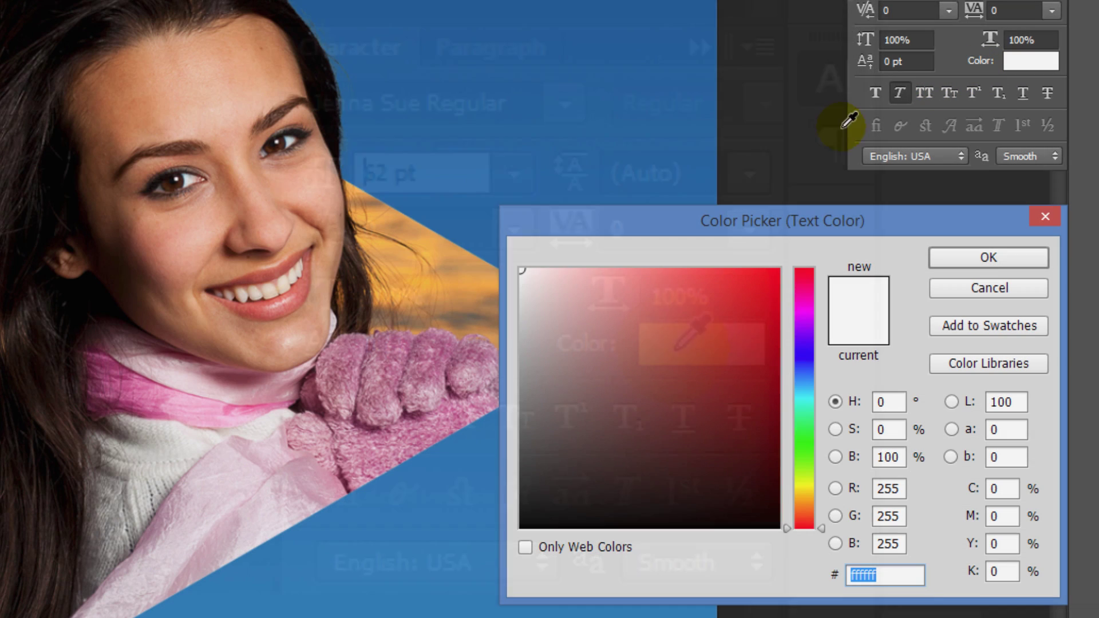
pyautogui.click(314, 343)
pyautogui.click(200, 408)
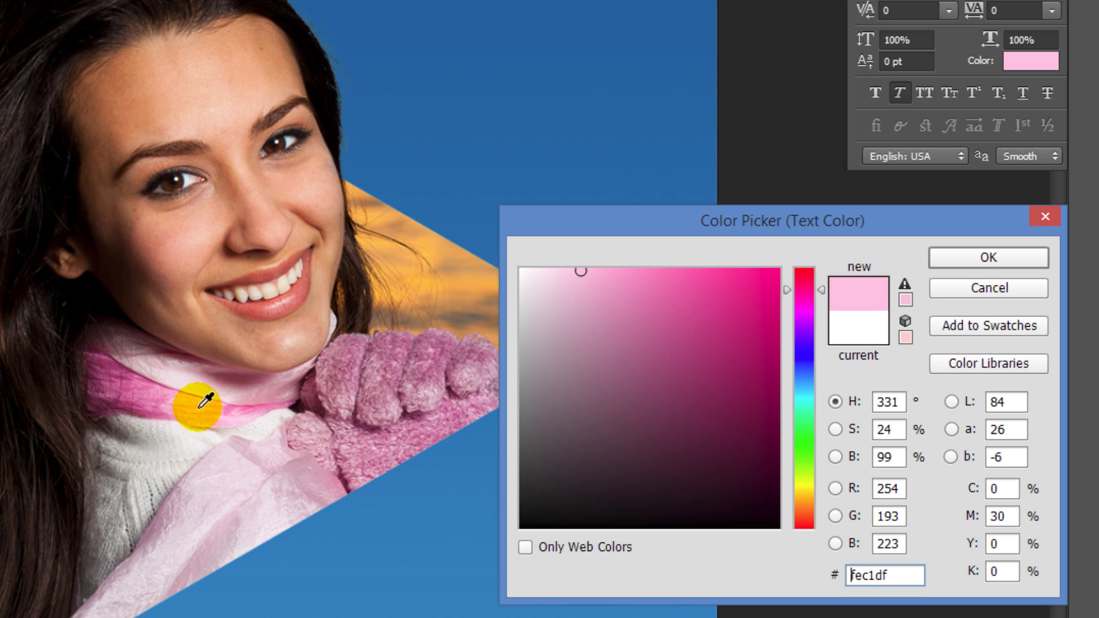
pyautogui.click(953, 260)
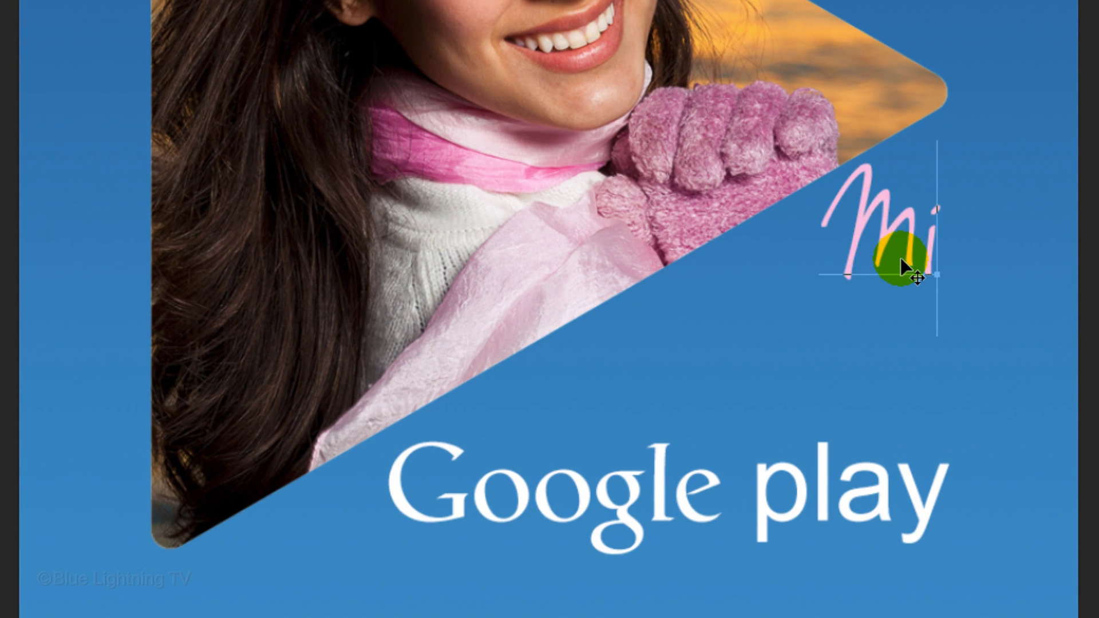
pyautogui.write('chelle')
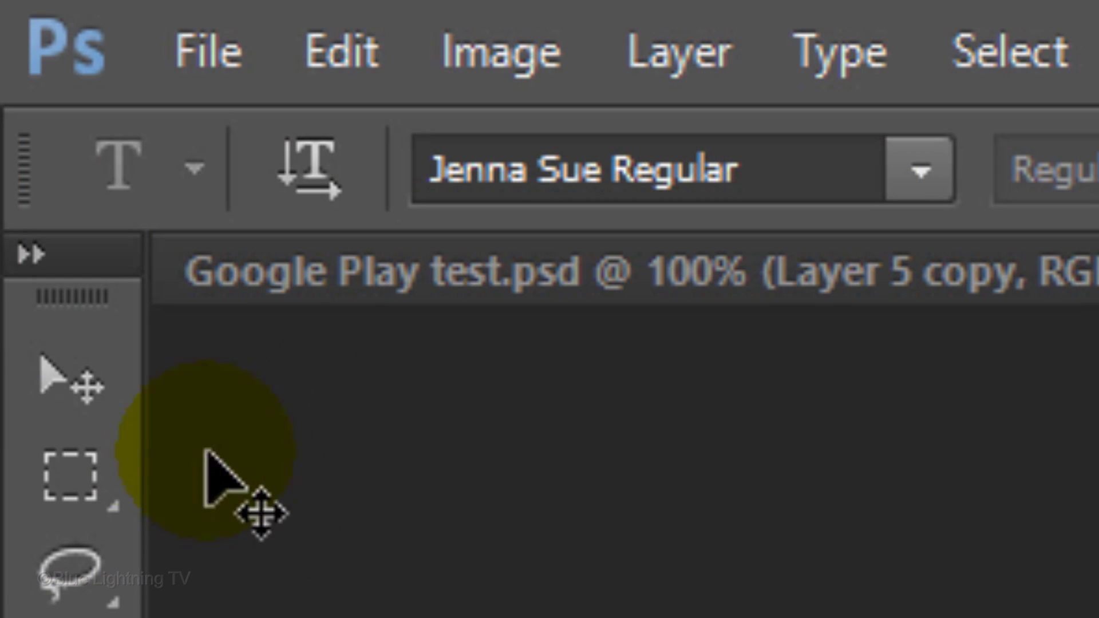
# Move the woman's name text down so it sits just above the word "play"
pyautogui.click(77, 387)
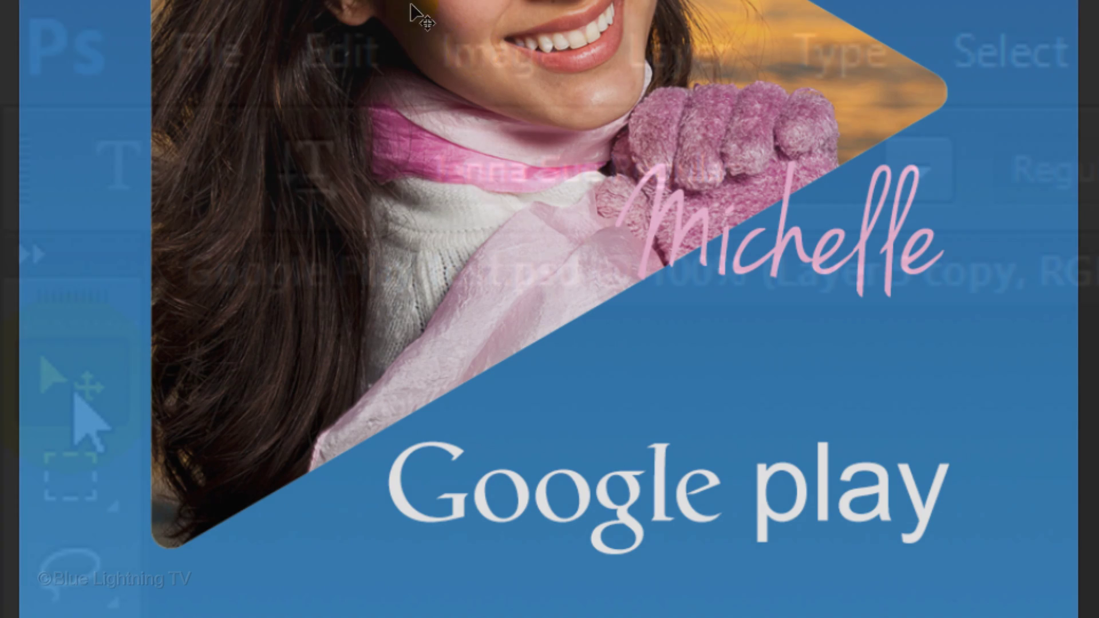
pyautogui.click(772, 245)
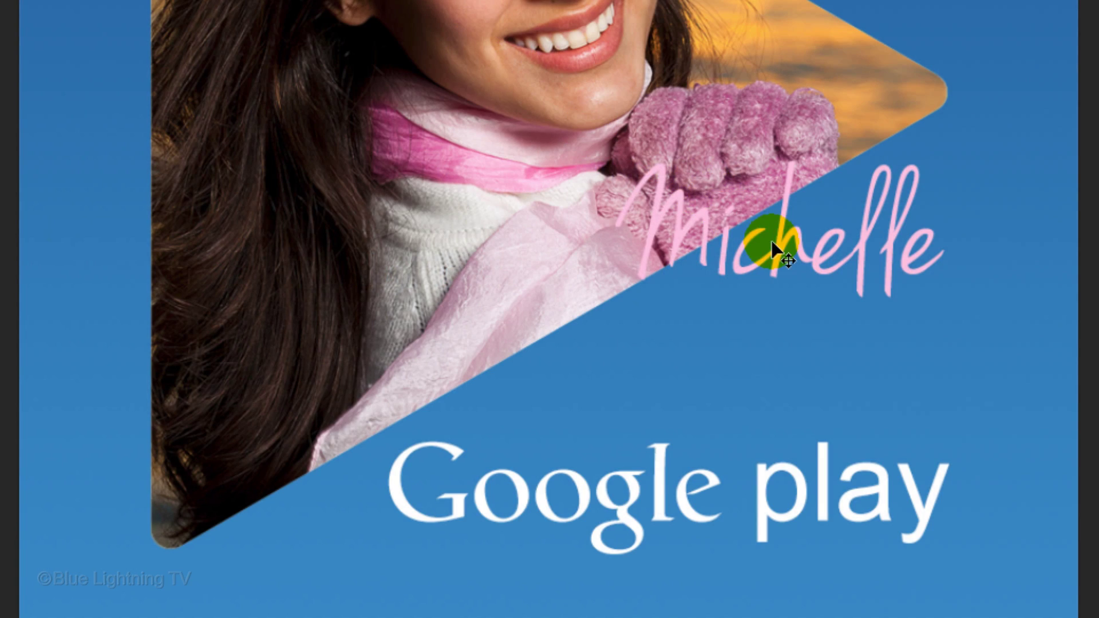
pyautogui.moveTo(781, 272); pyautogui.dragTo(819, 380)
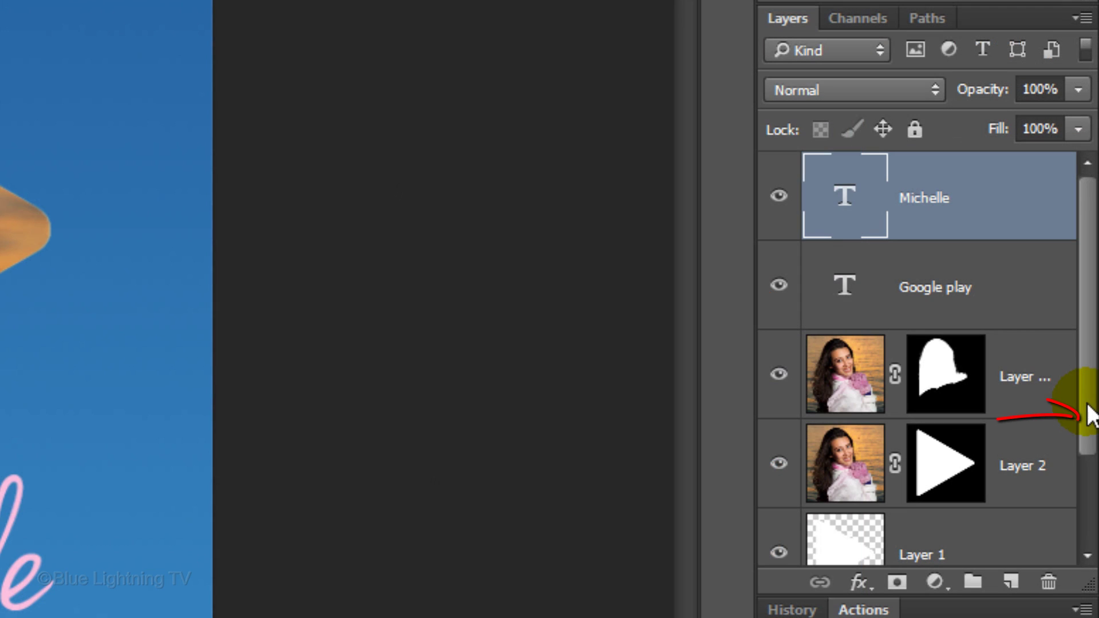
# Convert the locked Background layer into a regular unlocked layer
pyautogui.moveTo(1088, 415); pyautogui.dragTo(1052, 565)
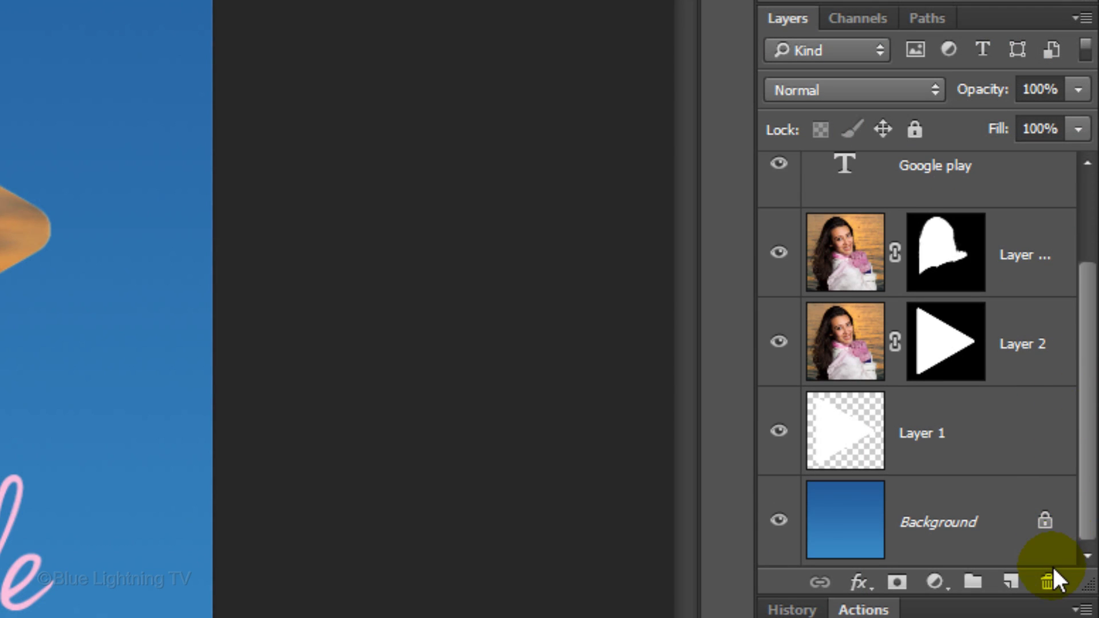
pyautogui.click(842, 529)
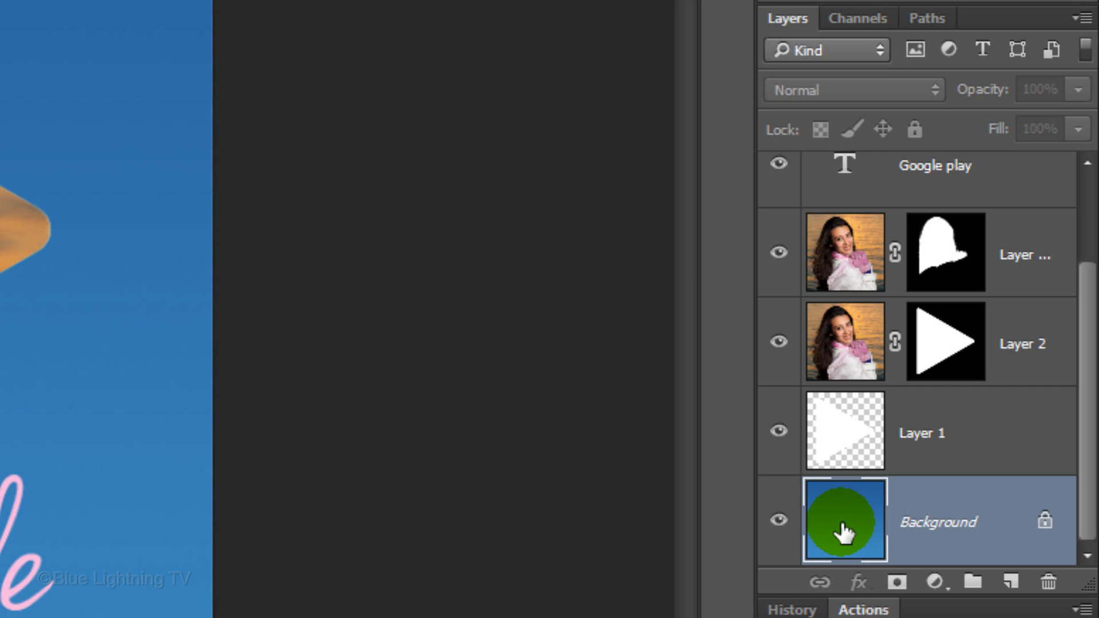
pyautogui.click(1045, 522)
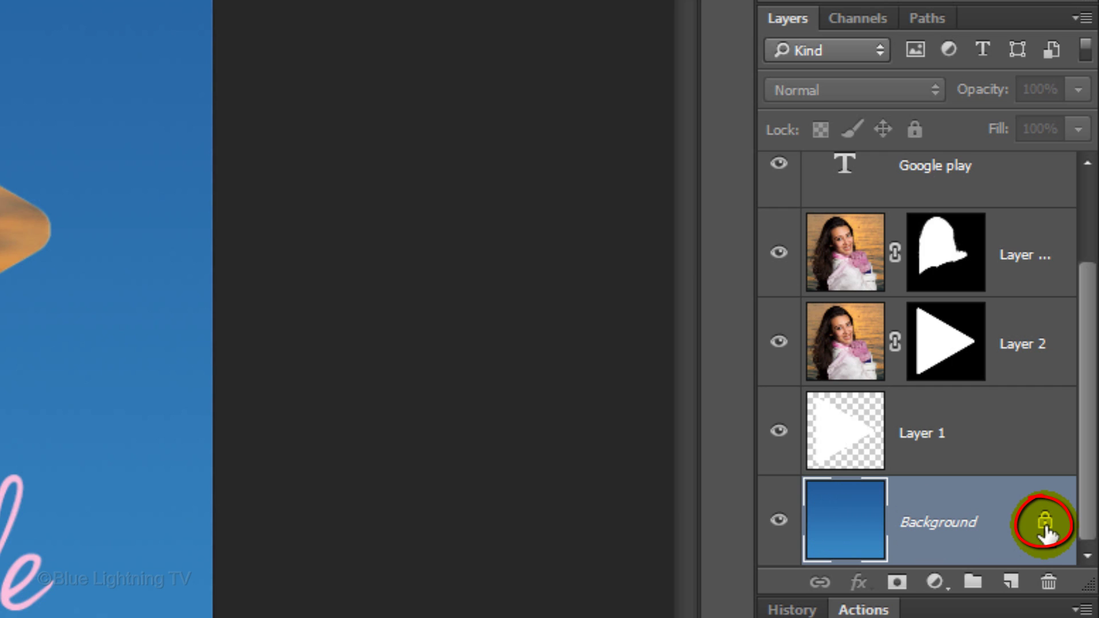
pyautogui.press('alt')
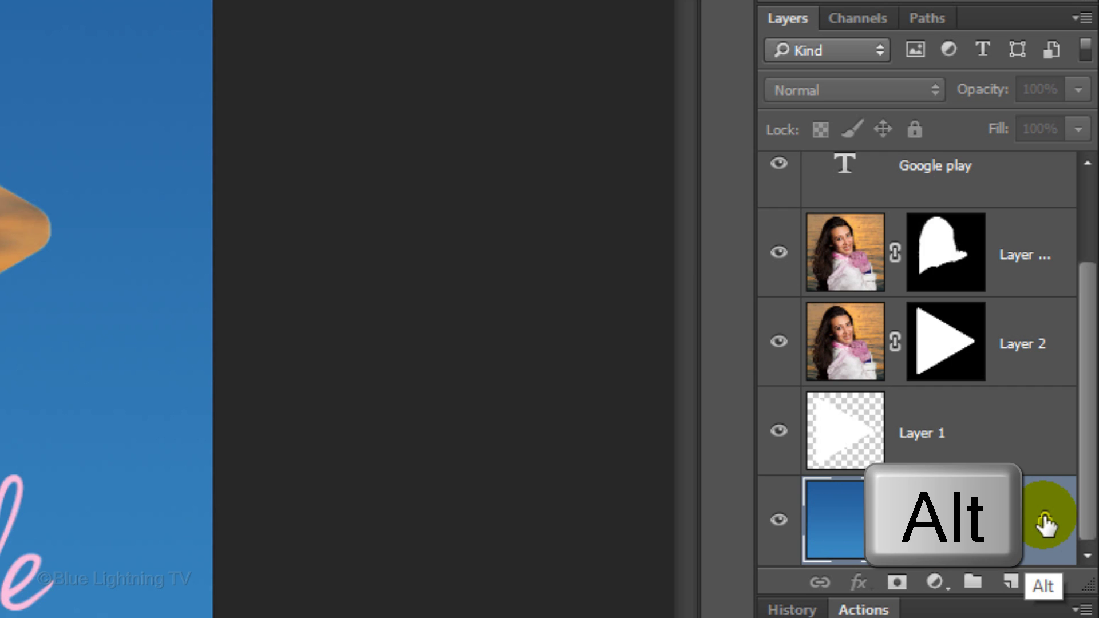
pyautogui.keyDown('alt'); pyautogui.doubleClick(1044, 523); pyautogui.keyUp('alt')
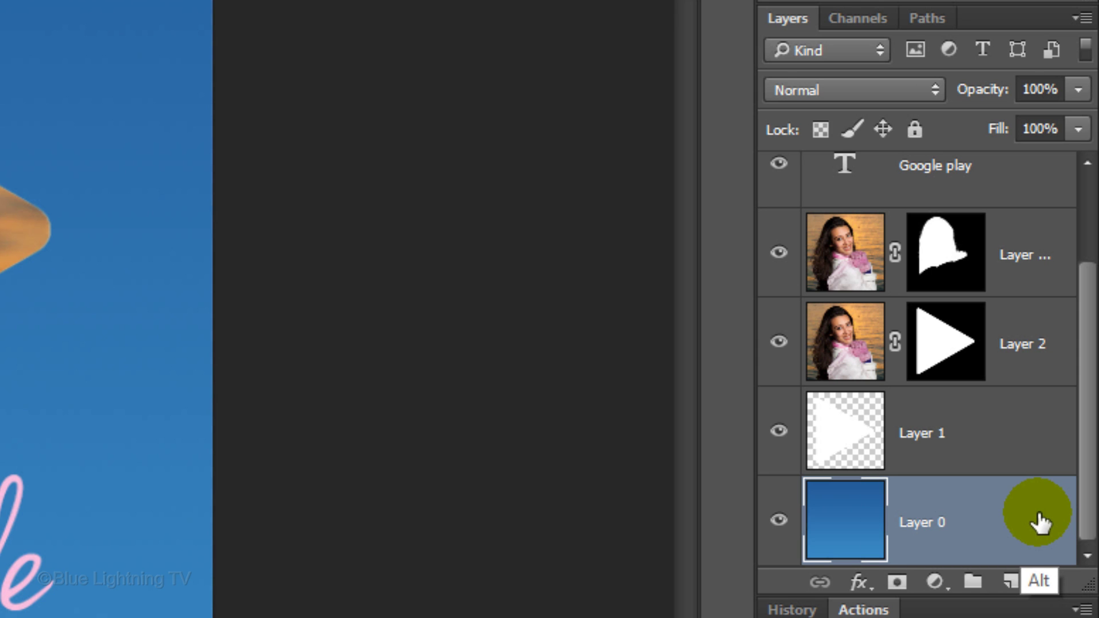
# Add a Stroke style to the blue gradient layer, positioned Inside and with a Gradient fill type
pyautogui.doubleClick(1044, 522)
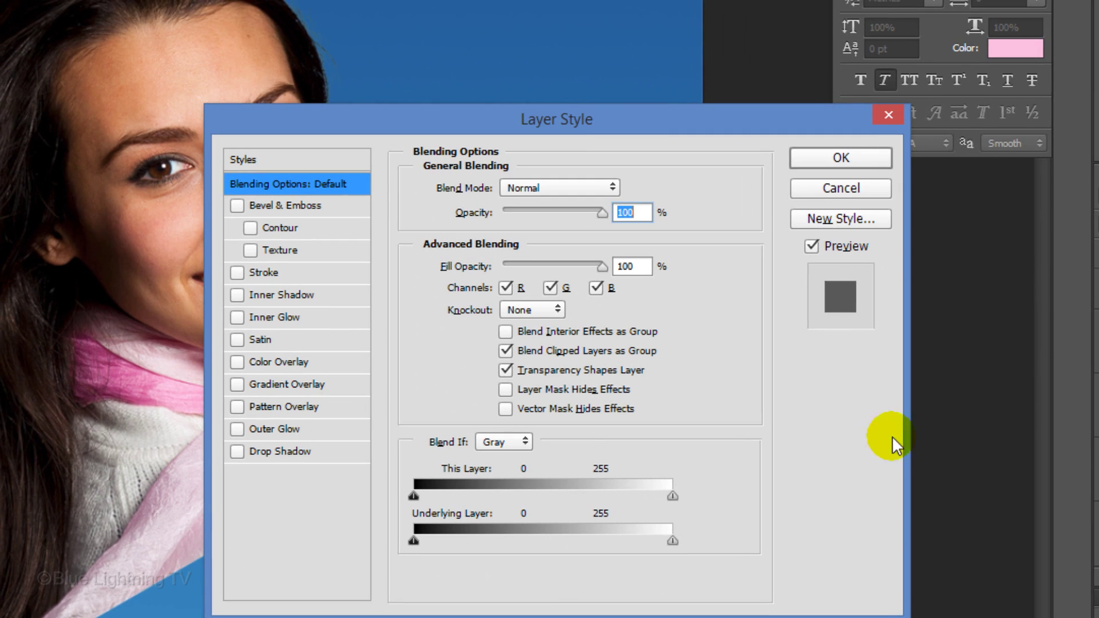
pyautogui.click(243, 268)
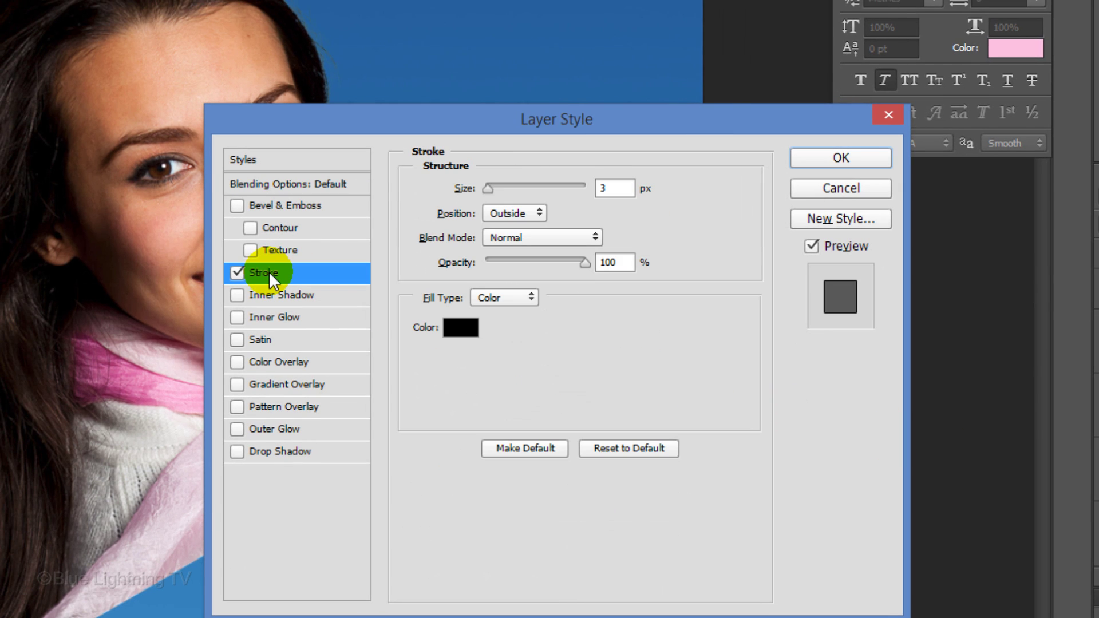
pyautogui.click(535, 215)
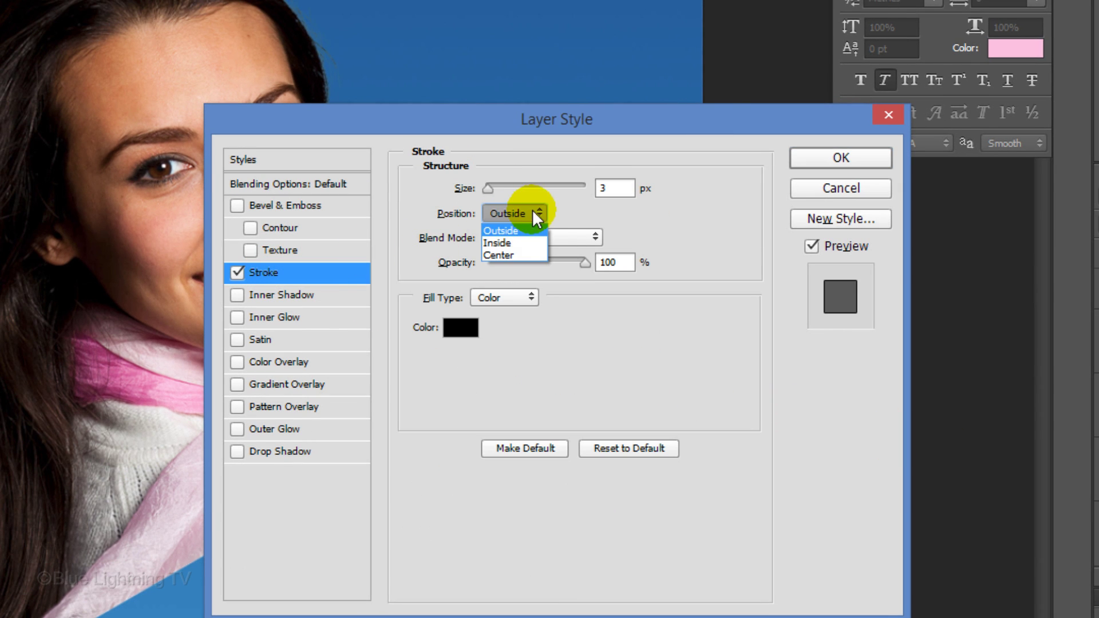
pyautogui.click(520, 244)
pyautogui.click(528, 296)
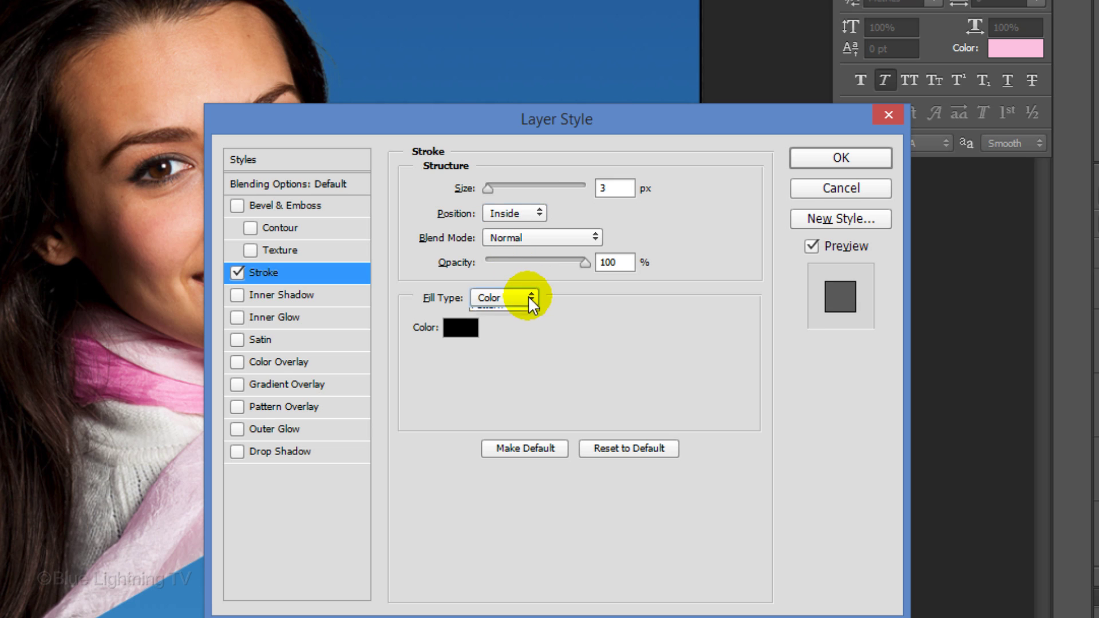
pyautogui.click(520, 325)
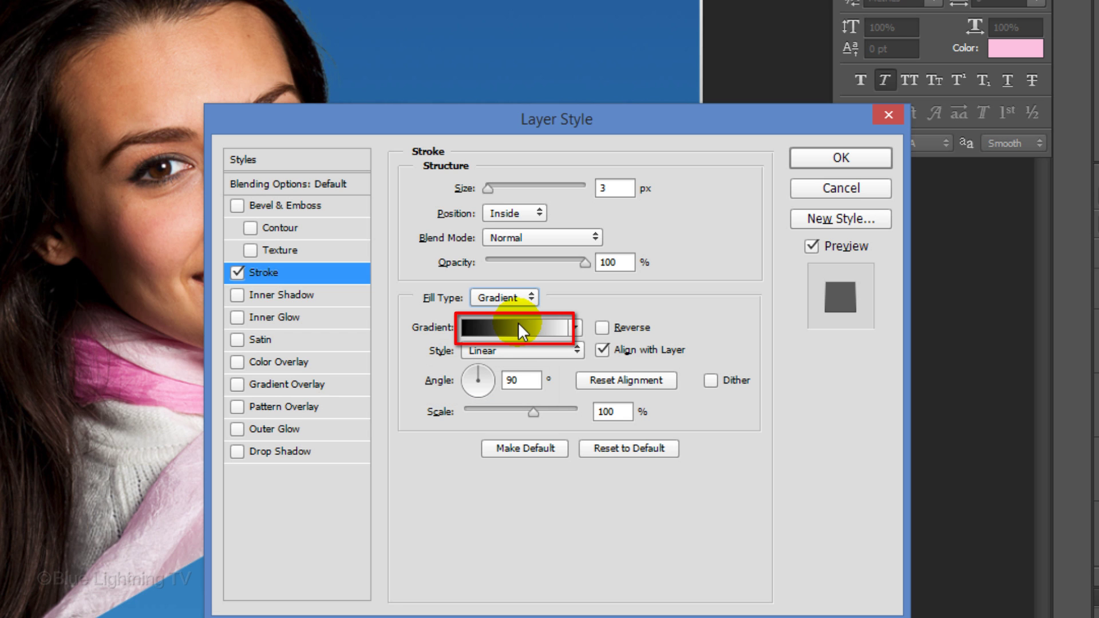
# Set the stroke gradient's starting colour to the light blue #208bc8 sampled from the canvas's bottom edge
pyautogui.click(517, 328)
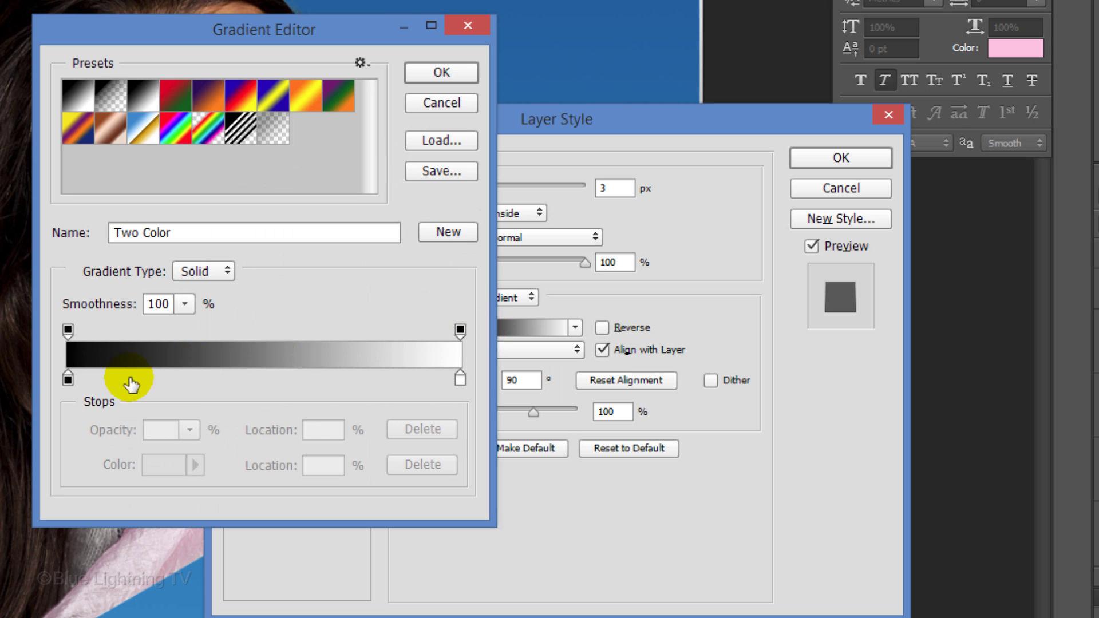
pyautogui.click(68, 379)
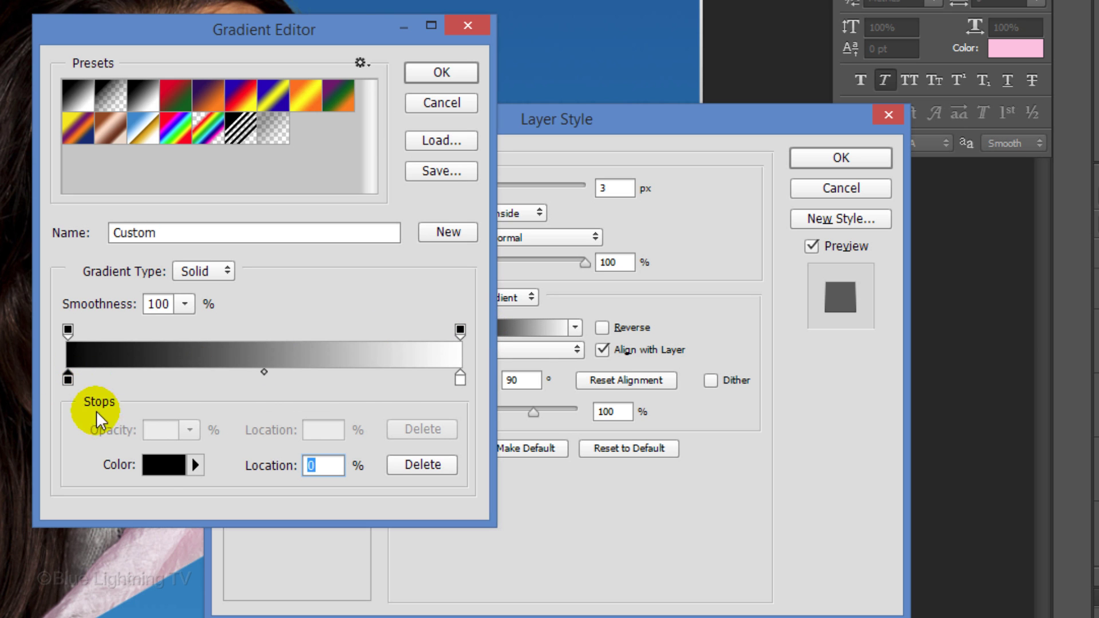
pyautogui.click(164, 474)
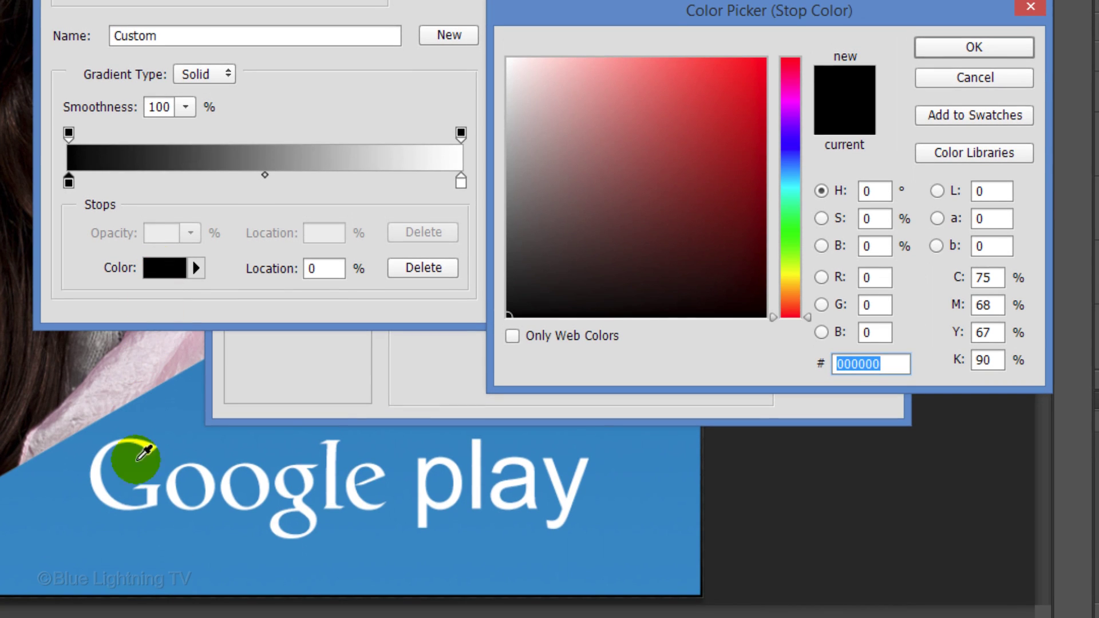
pyautogui.click(144, 592)
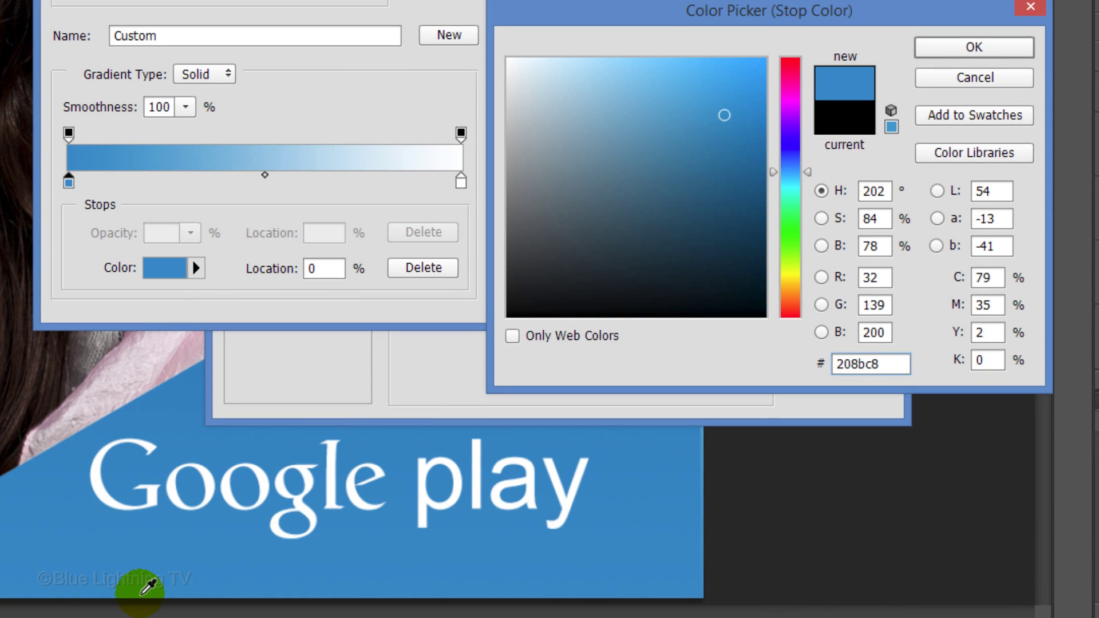
pyautogui.press('Return')
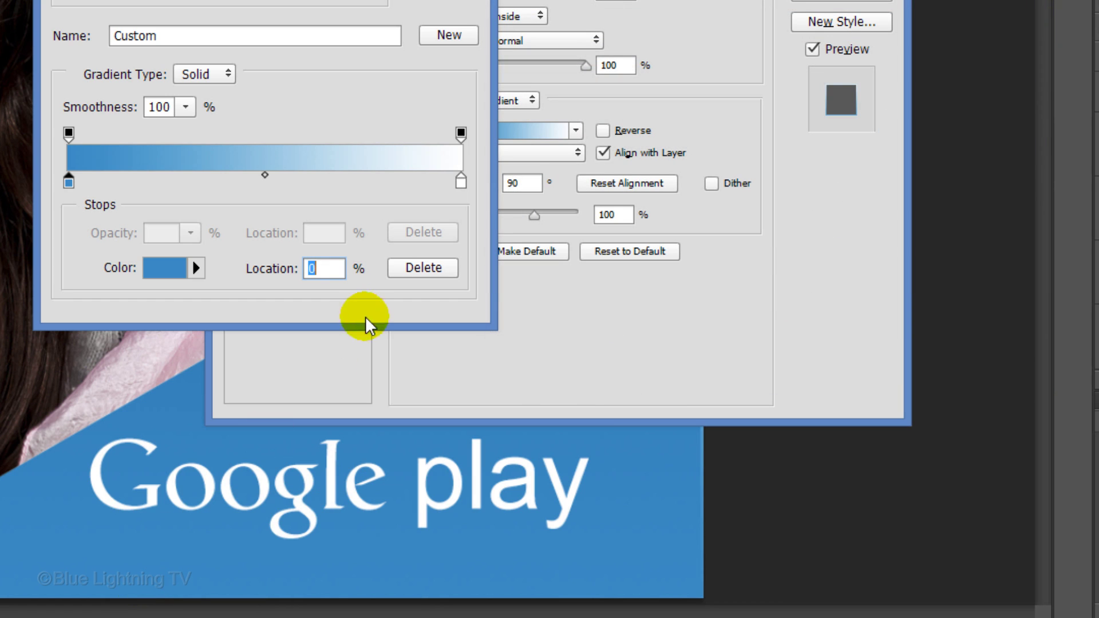
# Set the stroke gradient's end colour to the dark blue #005b9c sampled from the canvas's top edge and accept the gradient
pyautogui.click(461, 183)
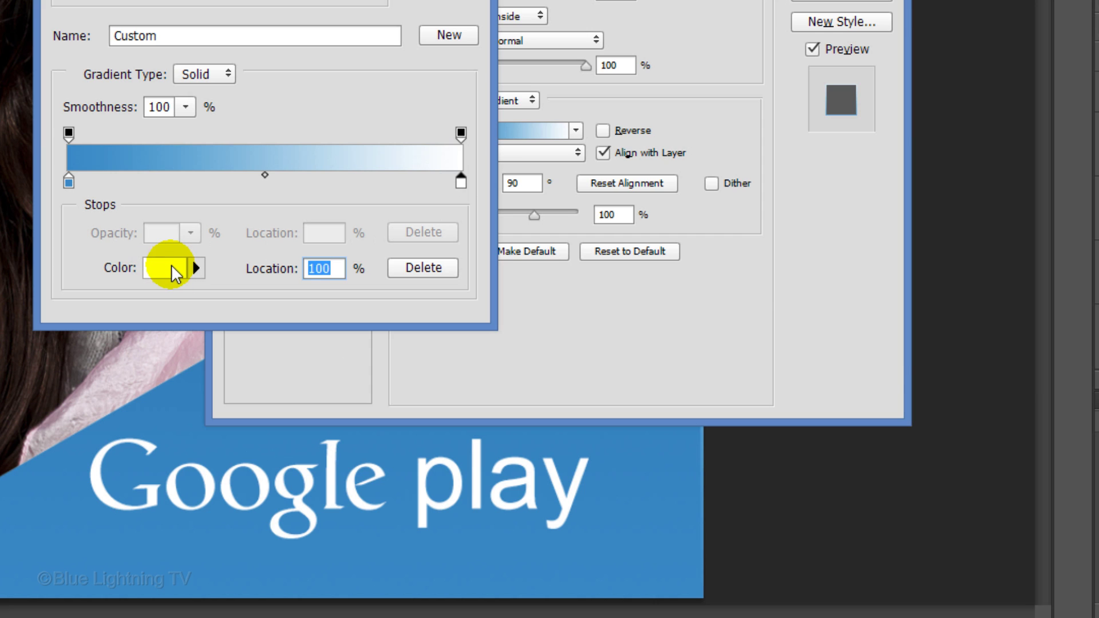
pyautogui.click(172, 269)
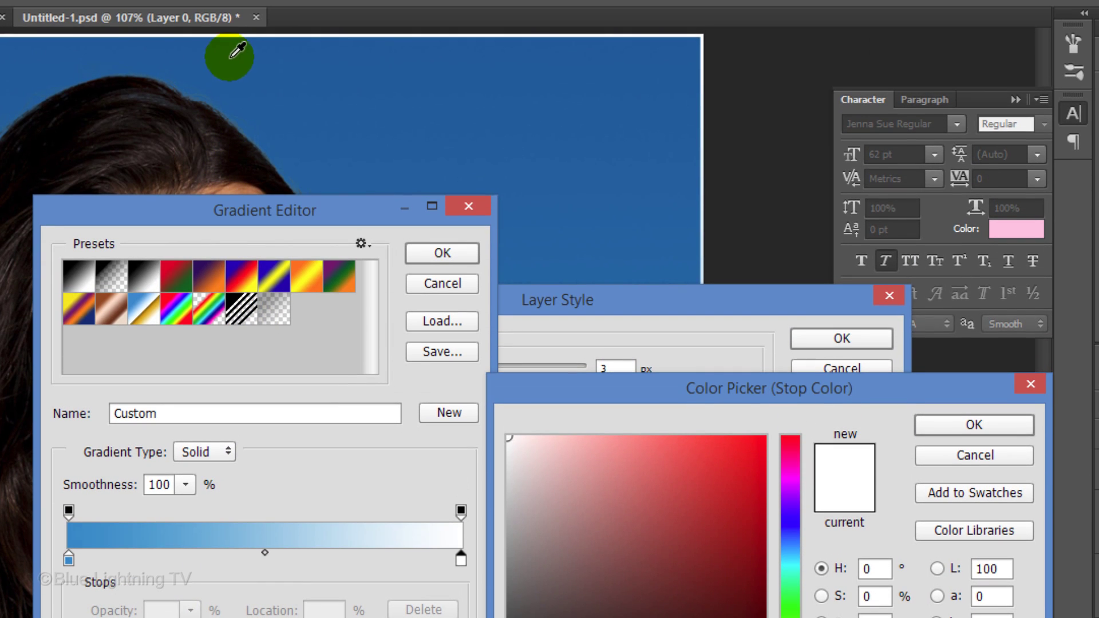
pyautogui.click(233, 37)
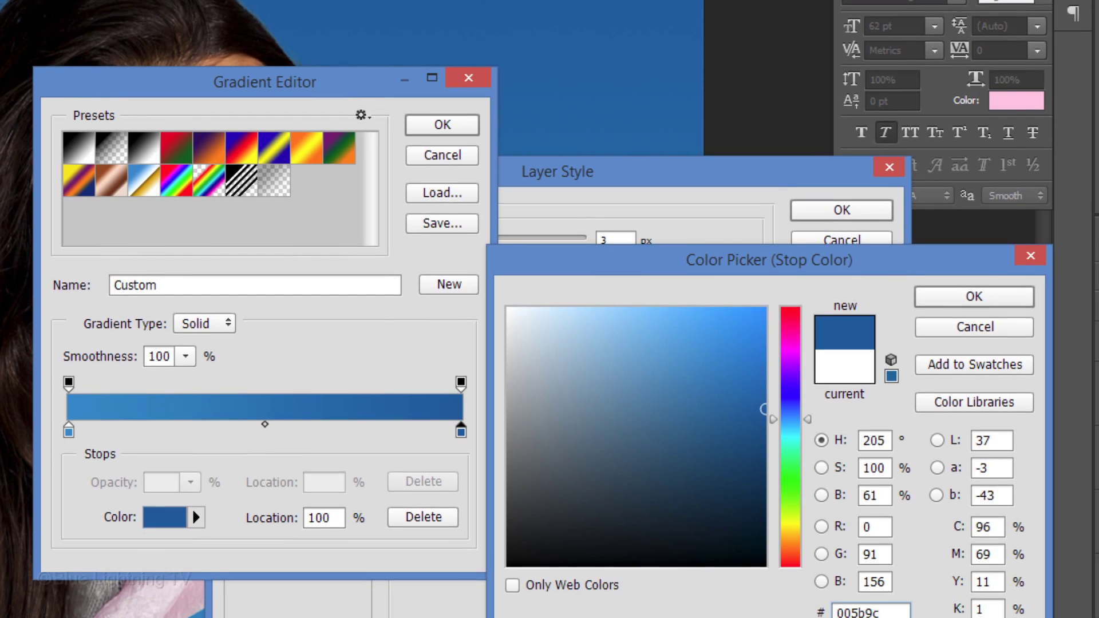
pyautogui.press('Return')
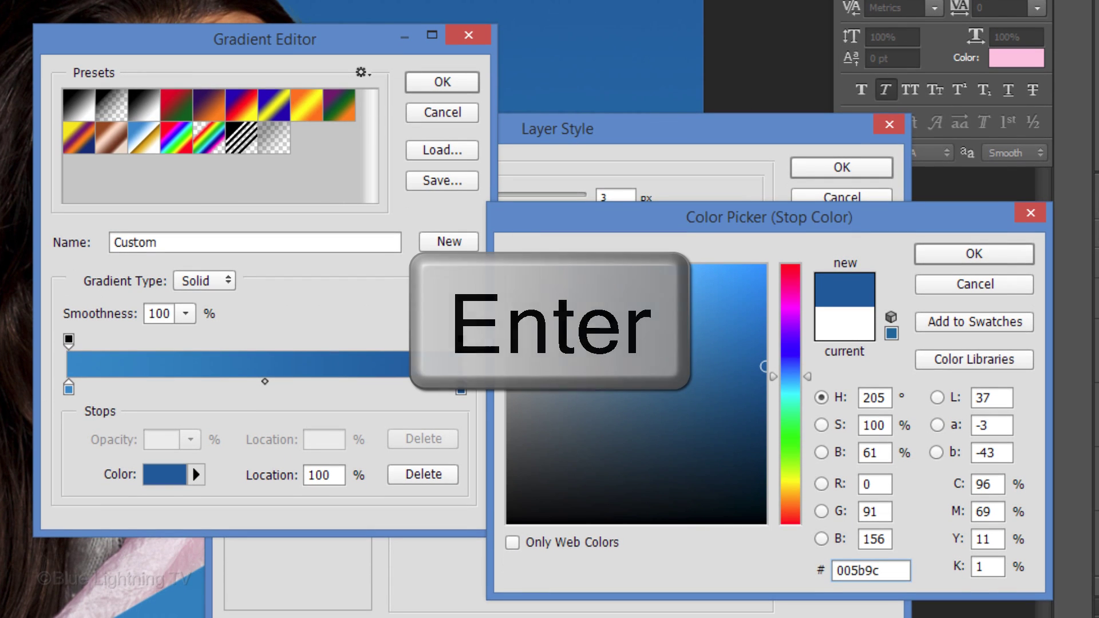
pyautogui.press('Return')
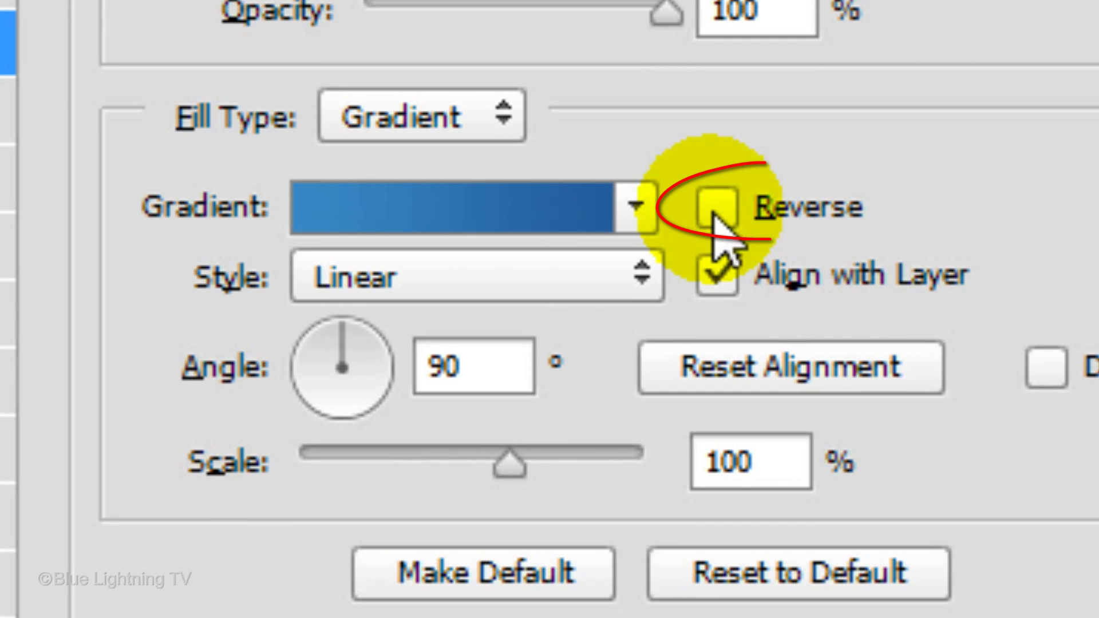
# Reverse the stroke gradient, widen the stroke to about 18 px and apply the layer style
pyautogui.click(602, 337)
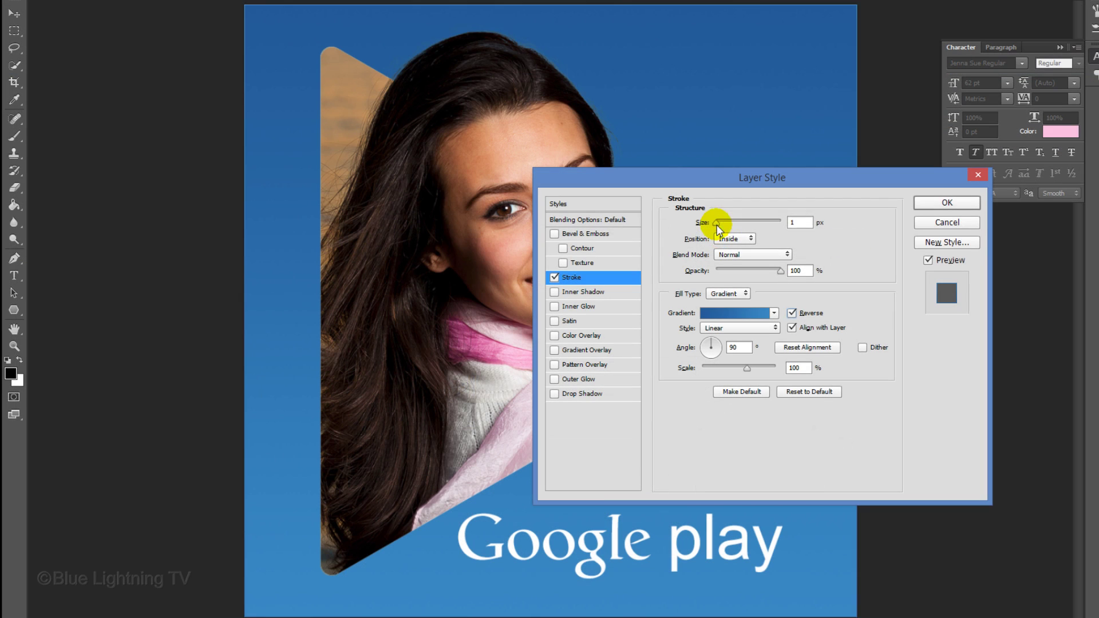
pyautogui.moveTo(364, 241)
pyautogui.mouseDown()
pyautogui.moveTo(735, 222)
pyautogui.moveTo(725, 224)
pyautogui.mouseUp()
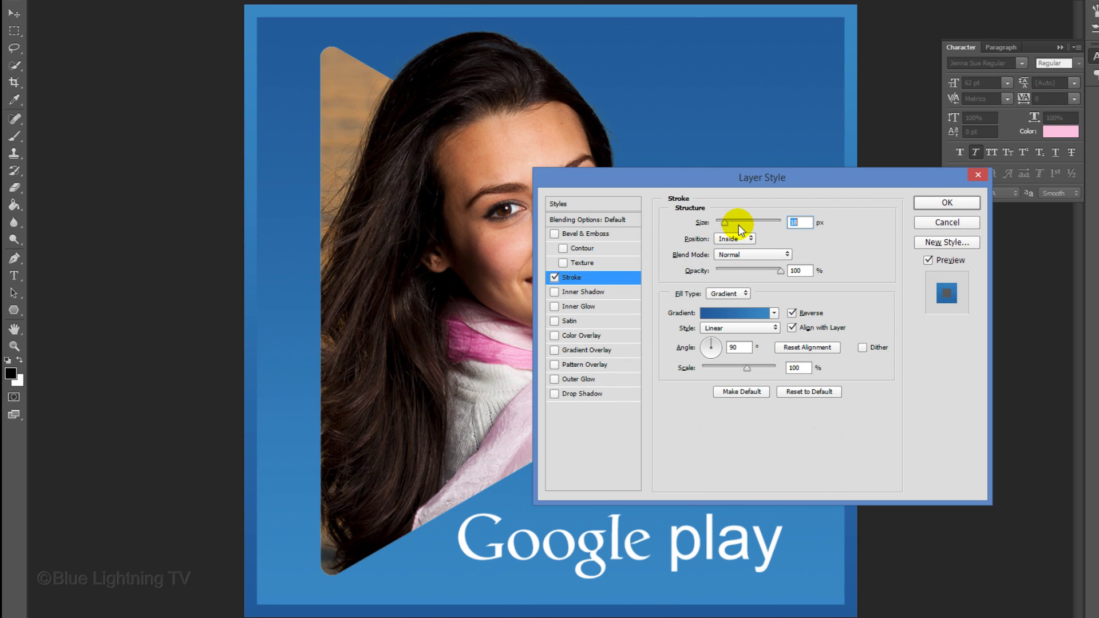
pyautogui.click(931, 203)
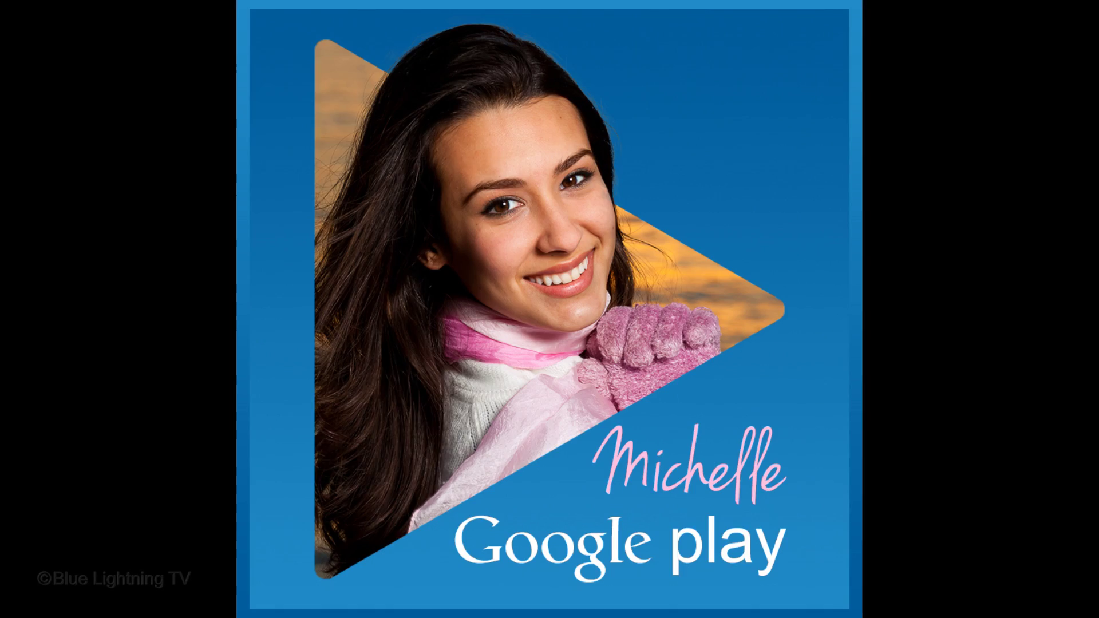